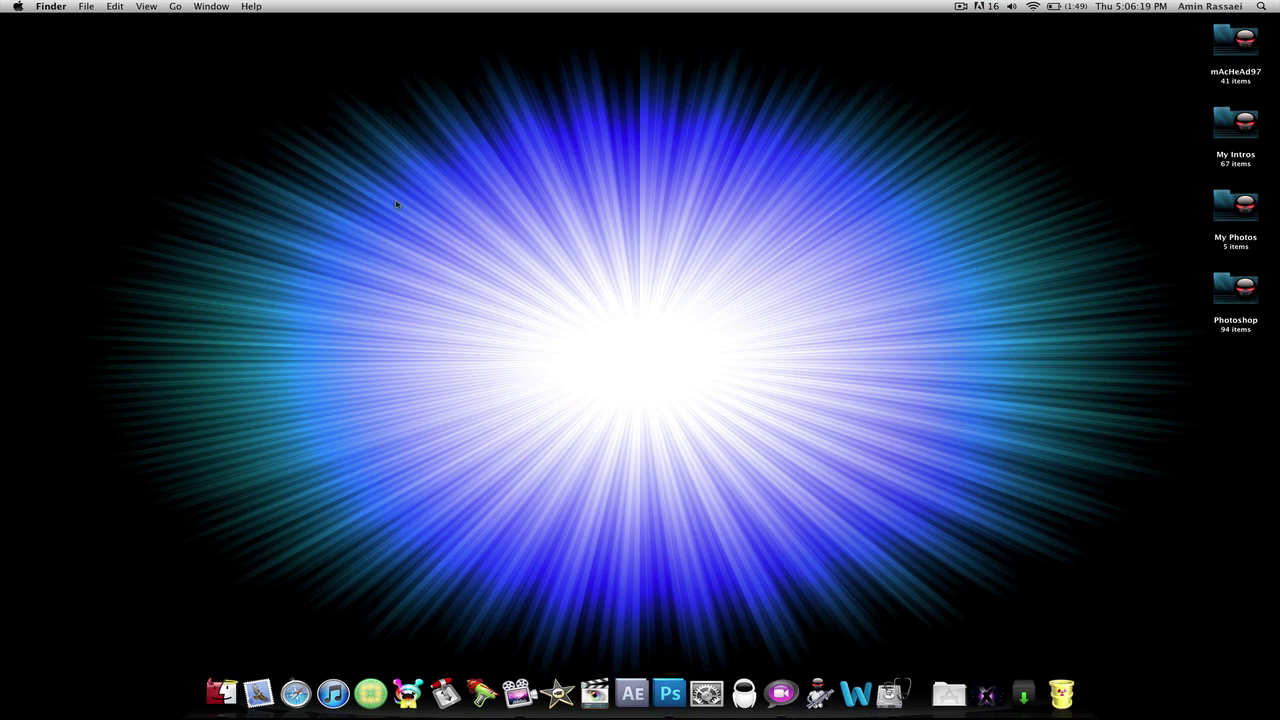
Step: Bring up Photoshop with the sunburst document, deleting and then restoring its colour layer
{"action": "left_click_drag", "start_coordinate": [513, 230], "coordinate": [740, 402]}
{"action": "left_click_drag", "start_coordinate": [216, 90], "coordinate": [1080, 647]}
{"action": "left_click_drag", "start_coordinate": [124, 84], "coordinate": [865, 489]}
{"action": "left_click", "coordinate": [669, 693]}
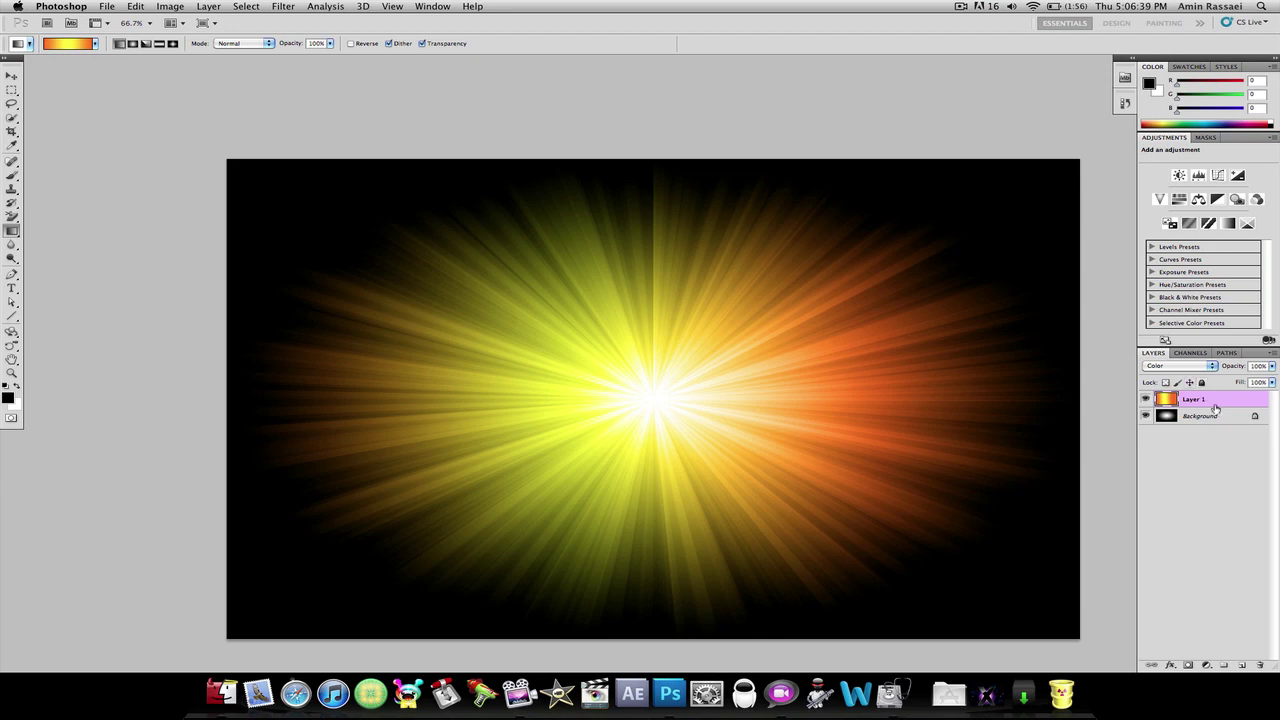
{"action": "key", "text": "Delete"}
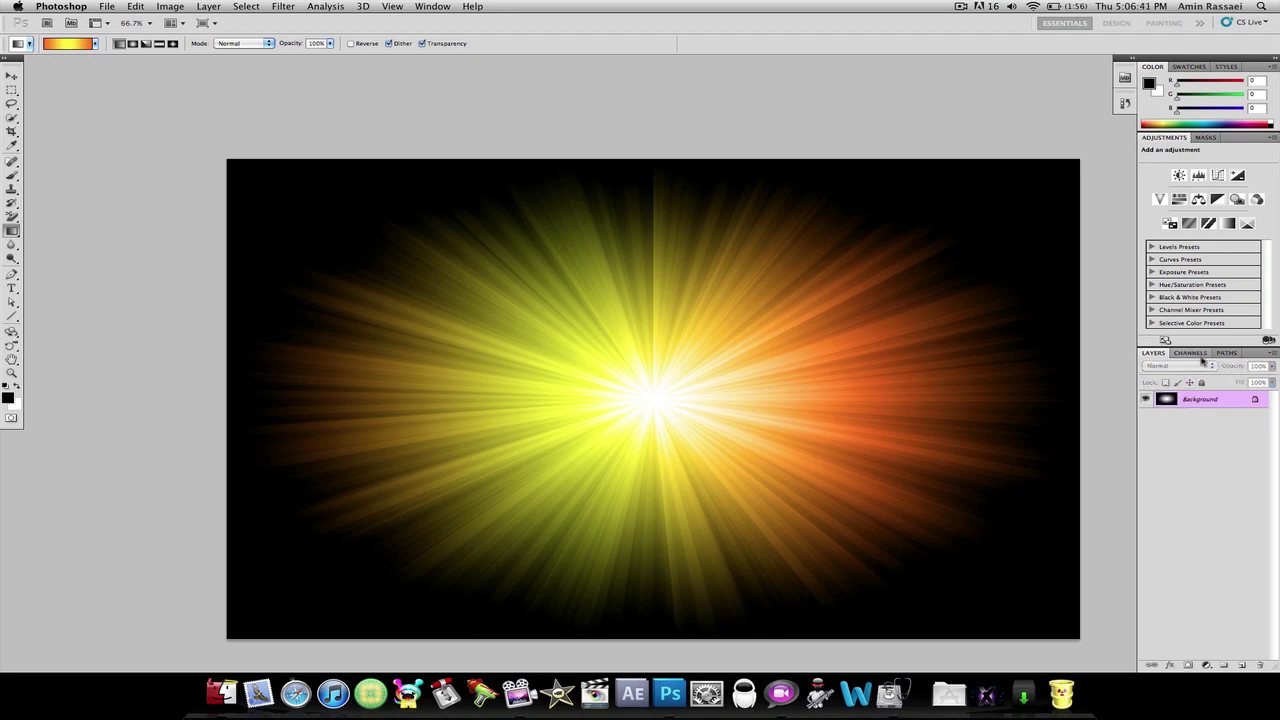
{"action": "key", "text": "ctrl+z"}
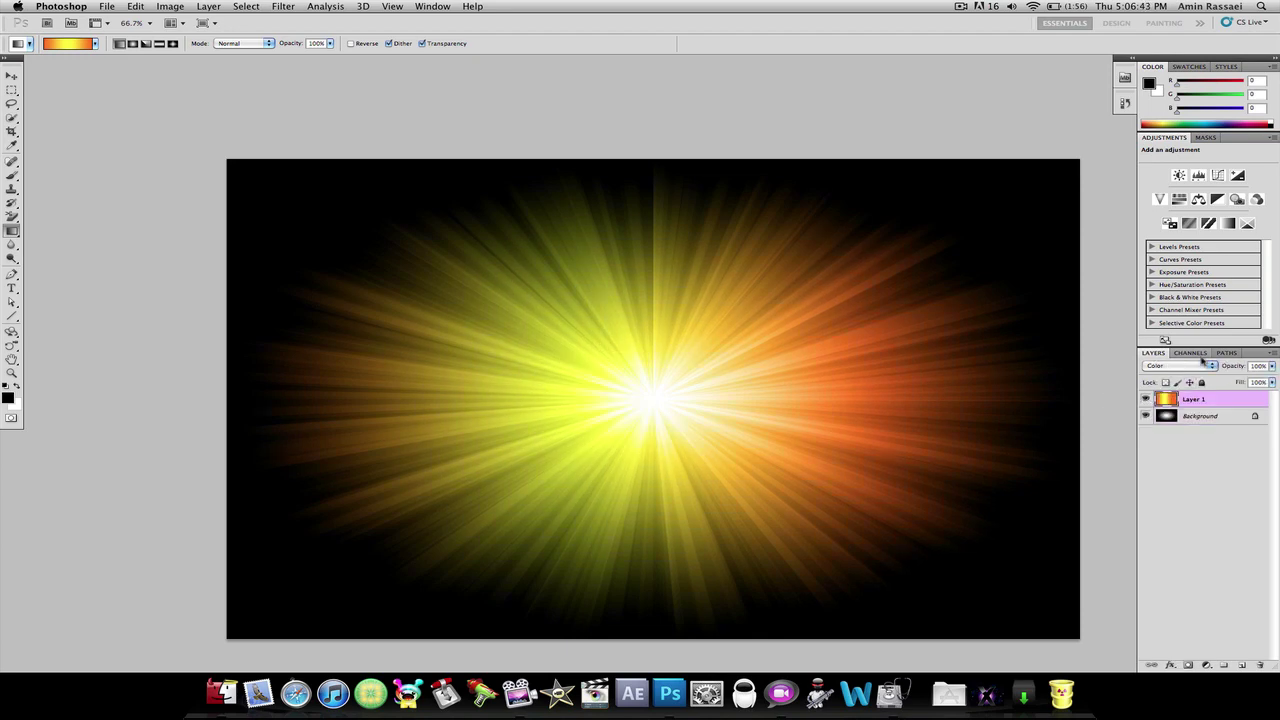
Step: Create a new 1920 × 1200 px document at 800 pixels/inch
{"action": "left_click", "coordinate": [108, 6]}
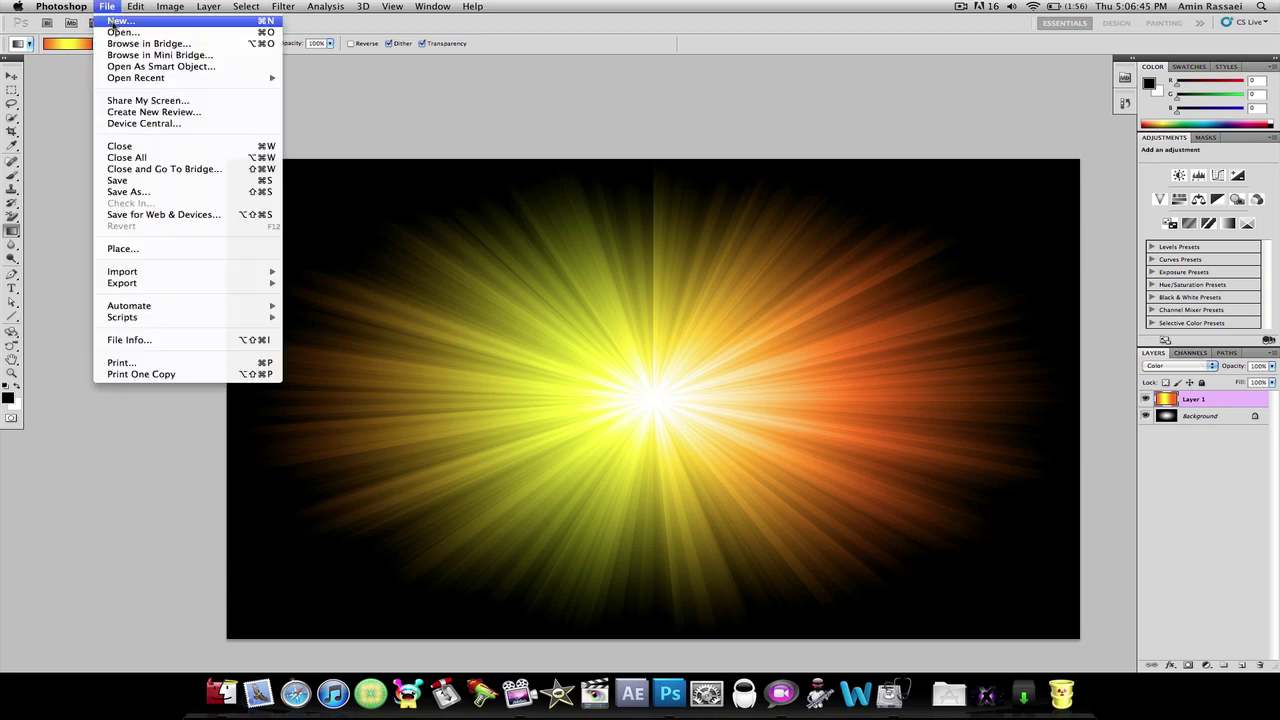
{"action": "left_click", "coordinate": [113, 24]}
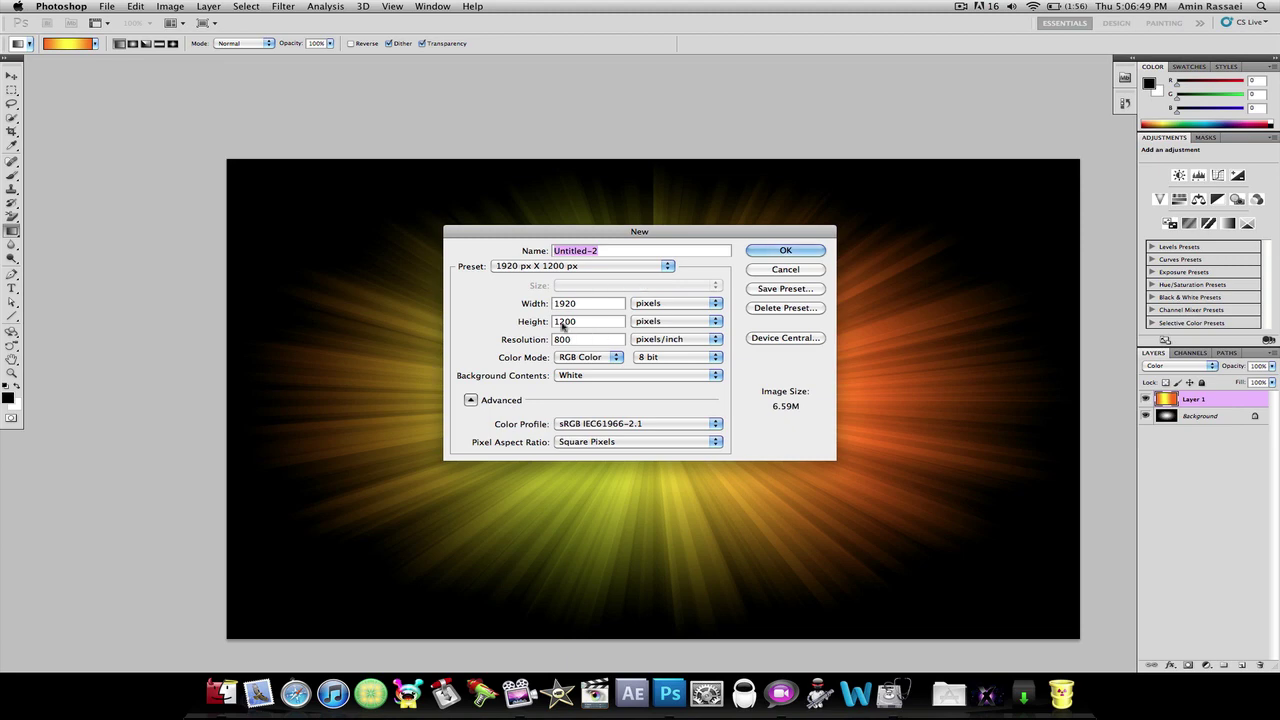
{"action": "left_click", "coordinate": [604, 339]}
{"action": "key", "text": "Return"}
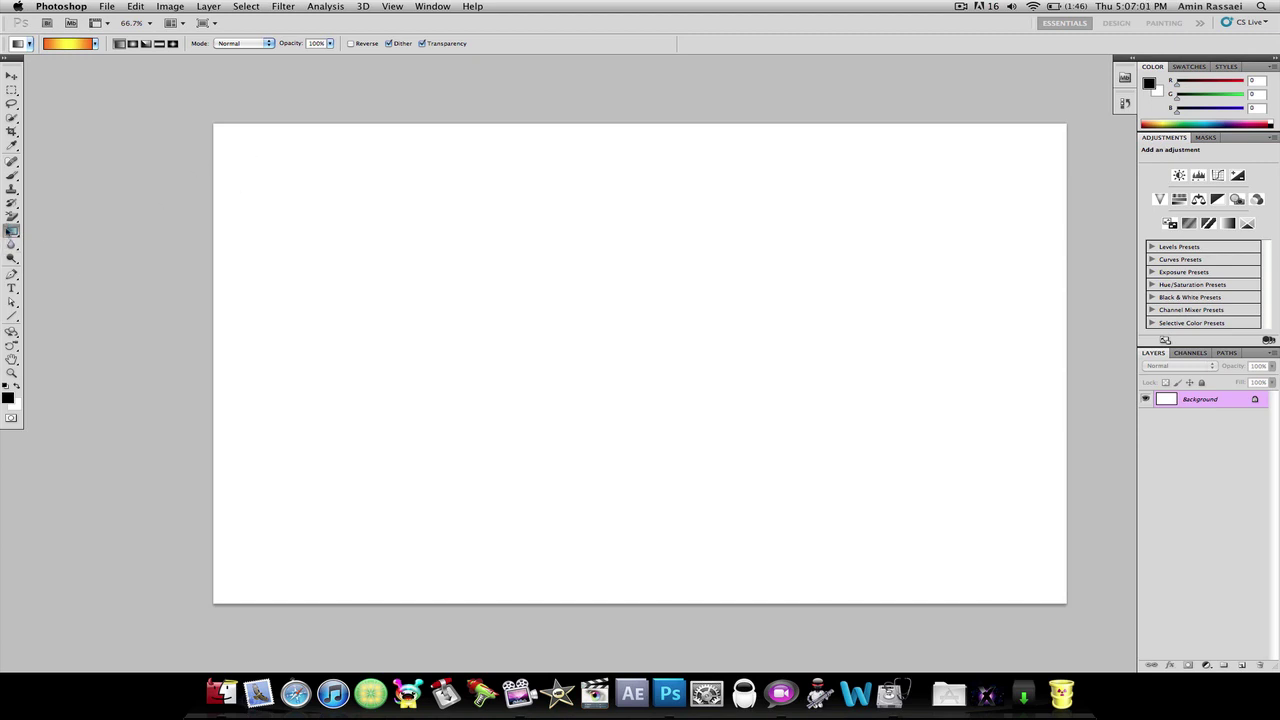
Step: Fill the white canvas with black using the Paint Bucket
{"action": "left_click", "coordinate": [12, 231]}
{"action": "left_click", "coordinate": [40, 240]}
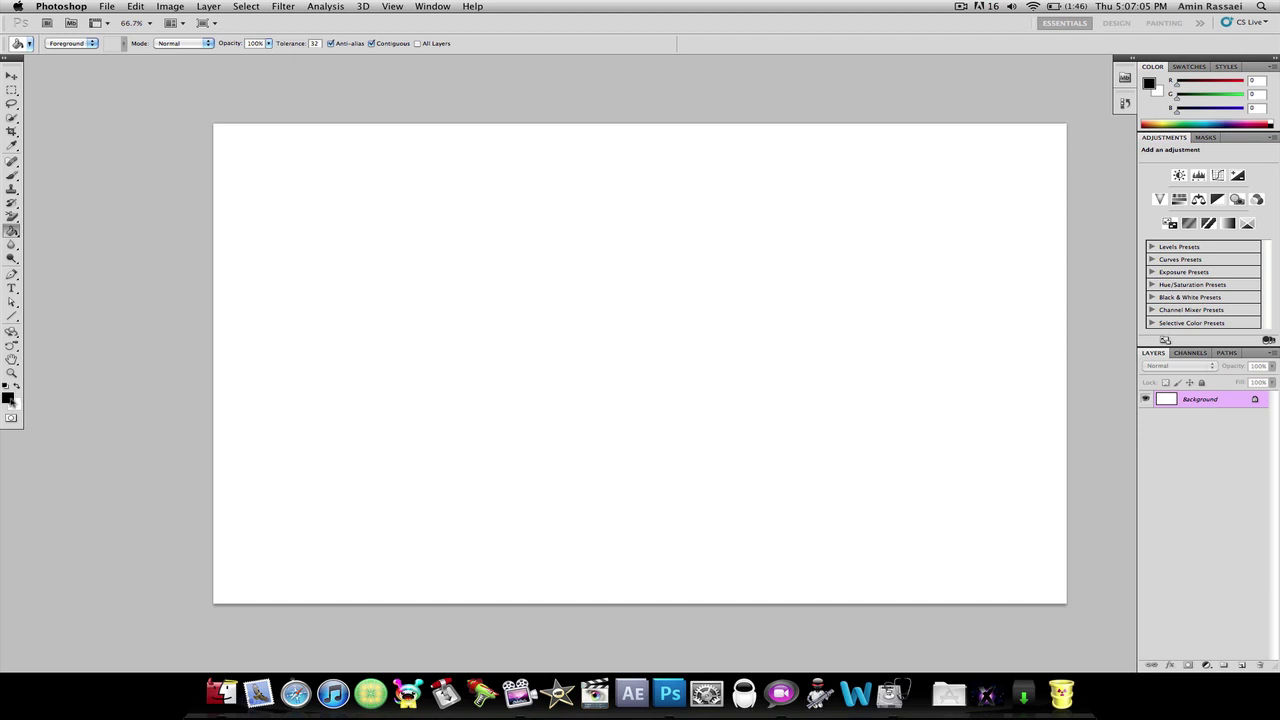
{"action": "left_click", "coordinate": [17, 386]}
{"action": "left_click", "coordinate": [9, 398]}
{"action": "left_click", "coordinate": [467, 510]}
{"action": "left_click_drag", "start_coordinate": [467, 510], "coordinate": [306, 571]}
{"action": "left_click", "coordinate": [719, 396]}
{"action": "left_click", "coordinate": [572, 412]}
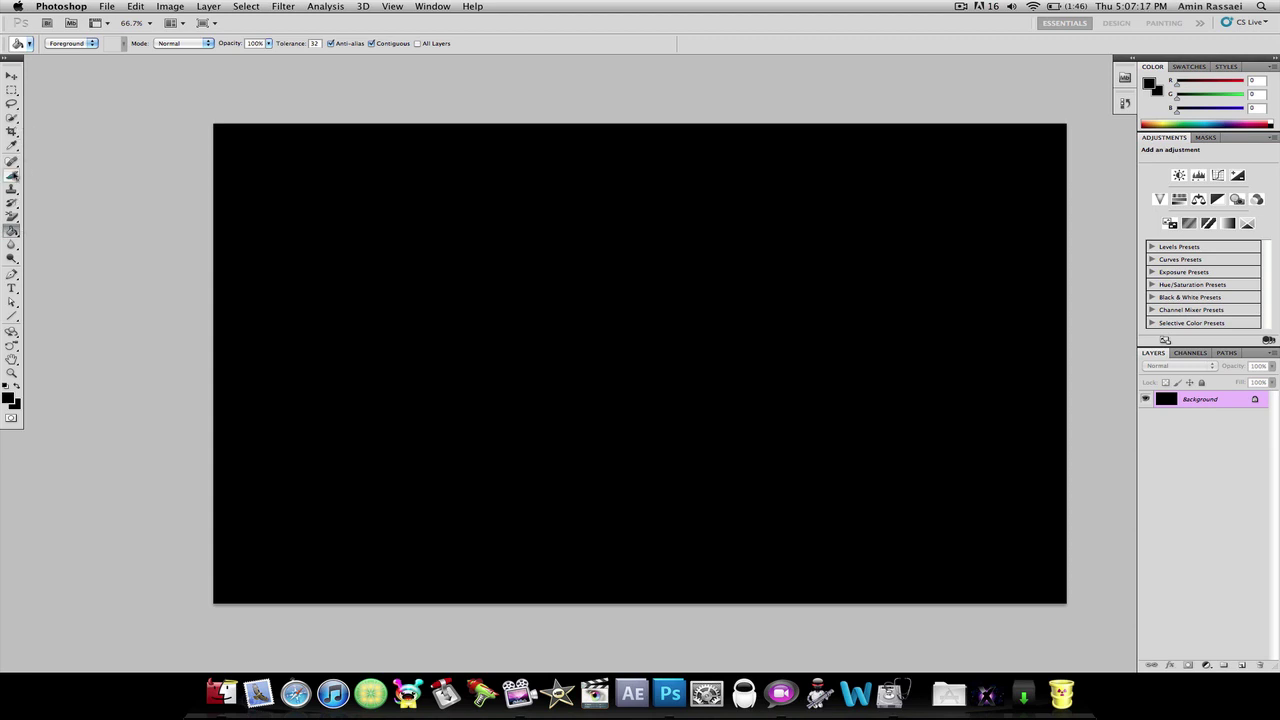
Step: Drag a Black, White gradient from the canvas bottom up to the top
{"action": "left_click_drag", "start_coordinate": [12, 231], "coordinate": [30, 230]}
{"action": "left_click", "coordinate": [78, 45]}
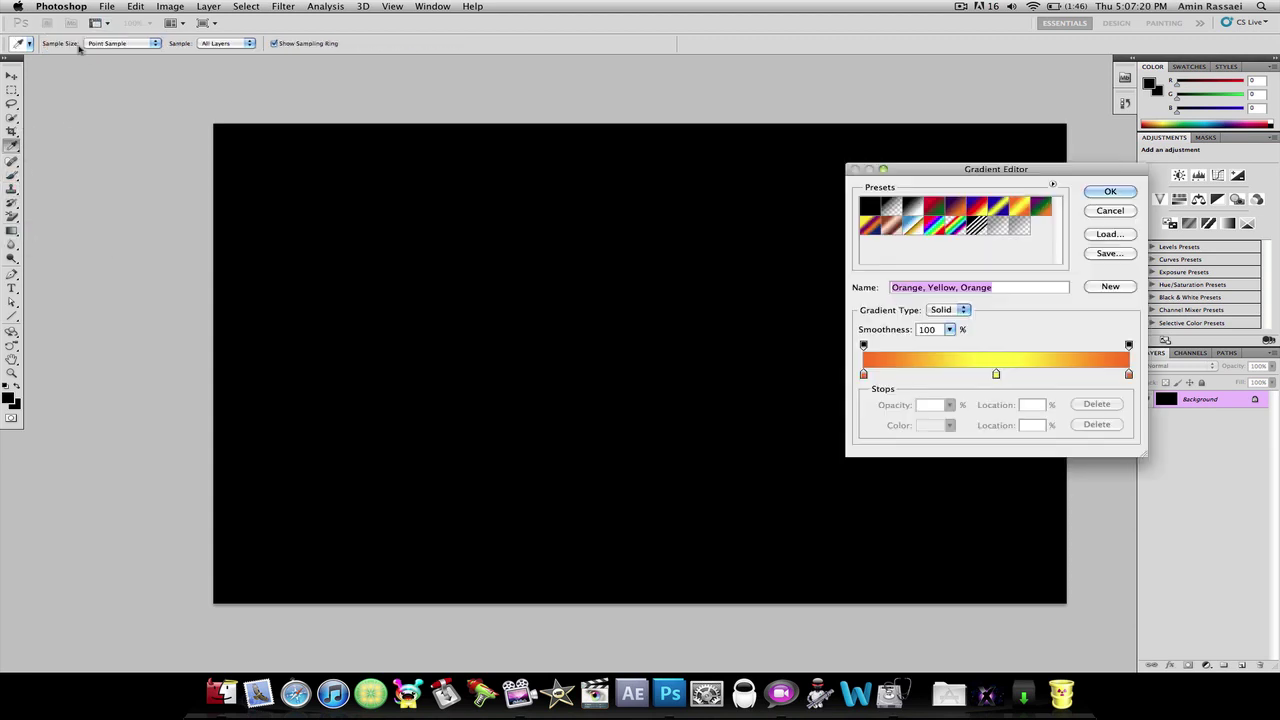
{"action": "left_click", "coordinate": [913, 207]}
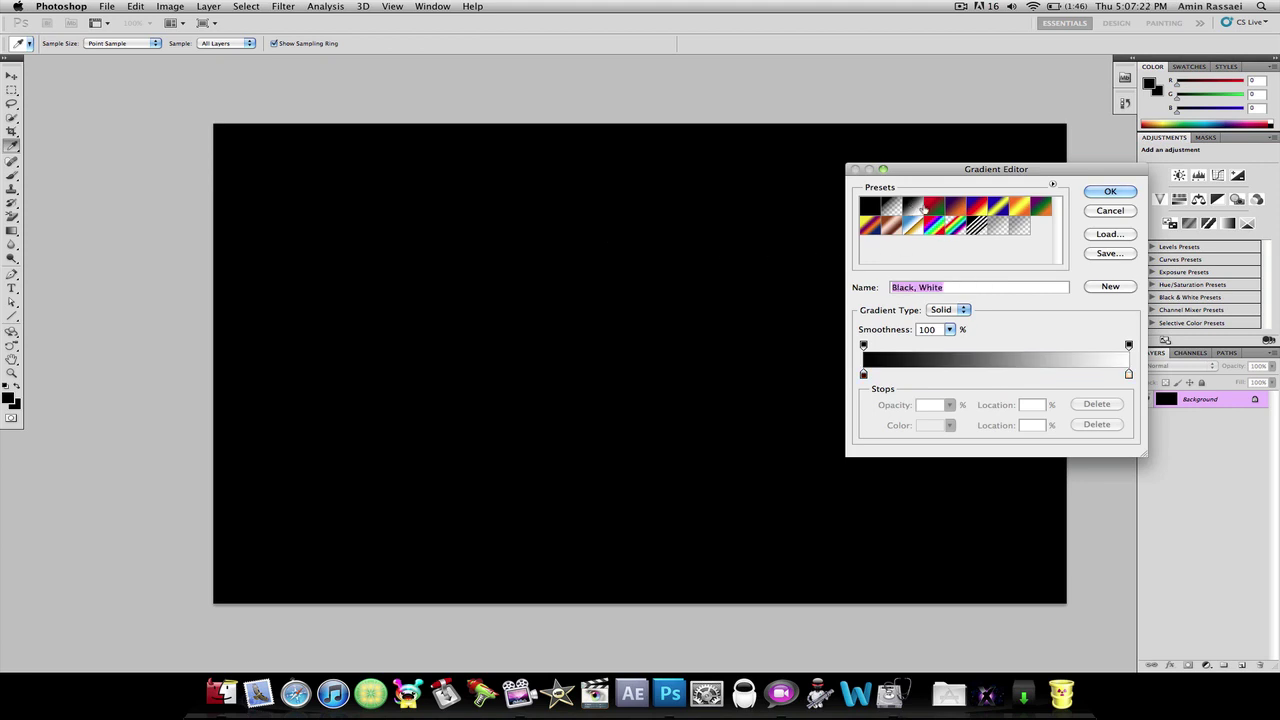
{"action": "left_click", "coordinate": [1109, 193]}
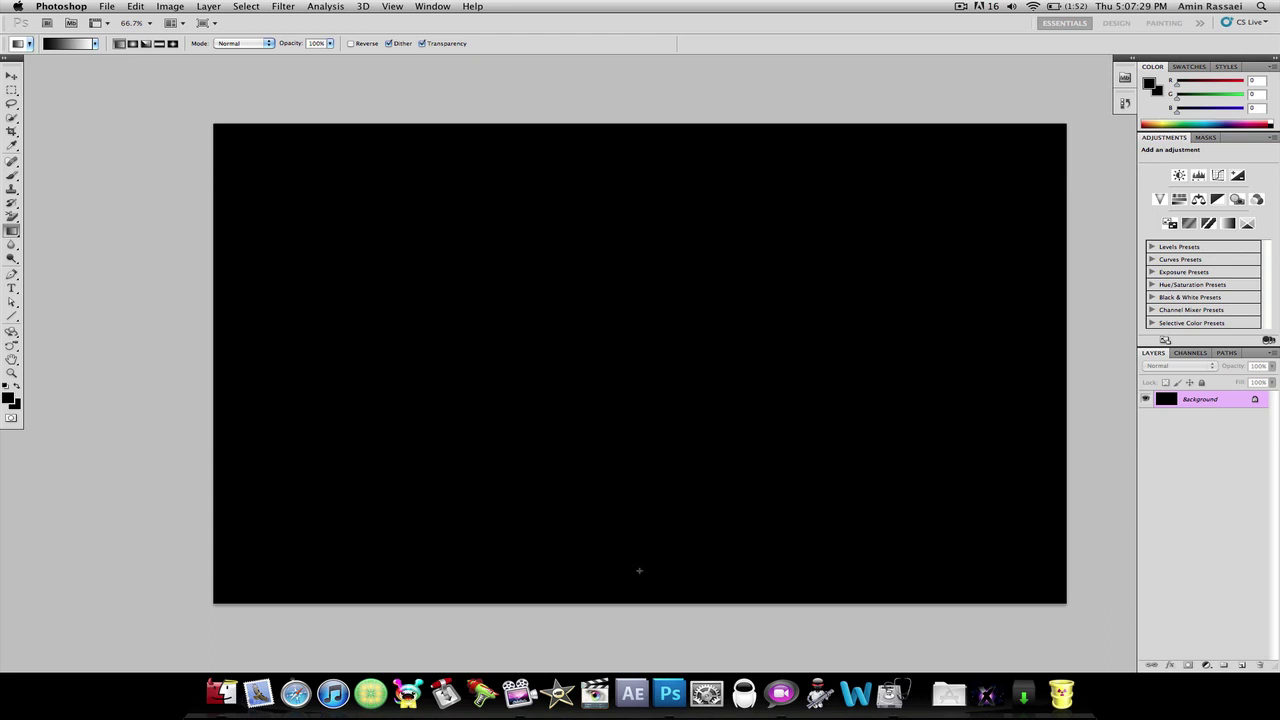
{"action": "left_click_drag", "start_coordinate": [635, 530], "coordinate": [637, 154]}
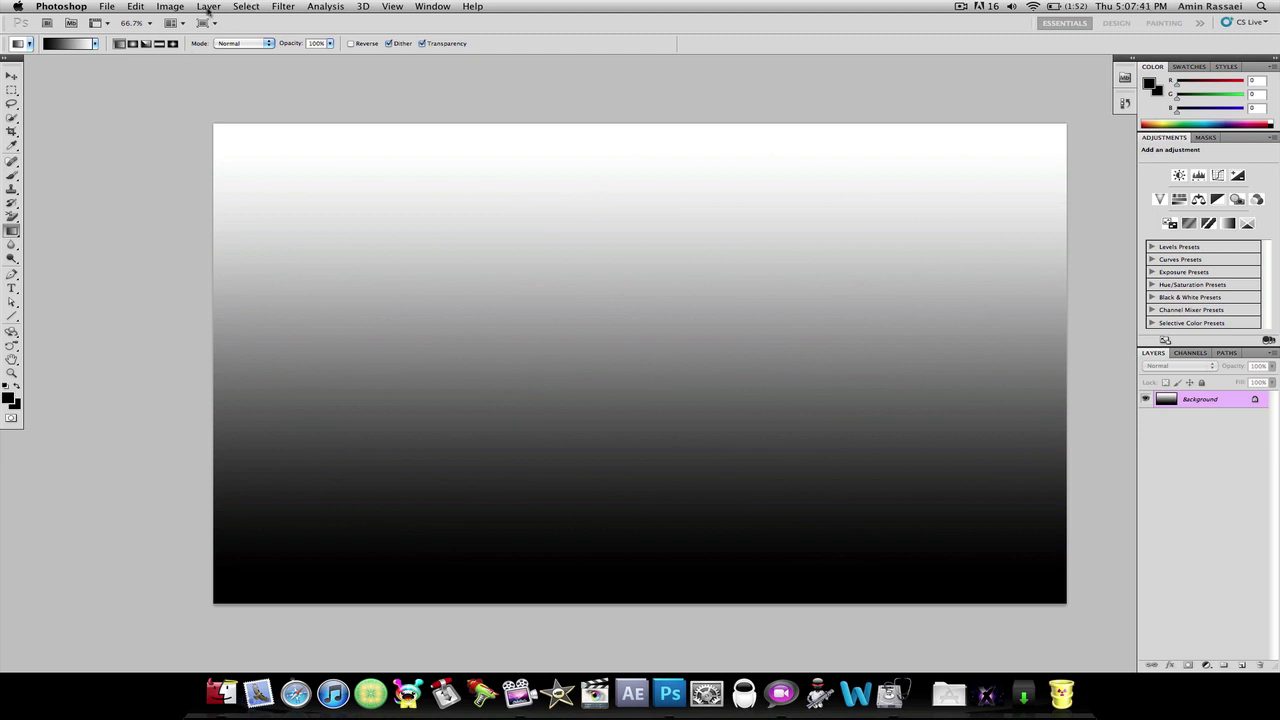
Step: Apply a Square Wave filter with 5 generators and wavelength 10–141
{"action": "left_click", "coordinate": [289, 6]}
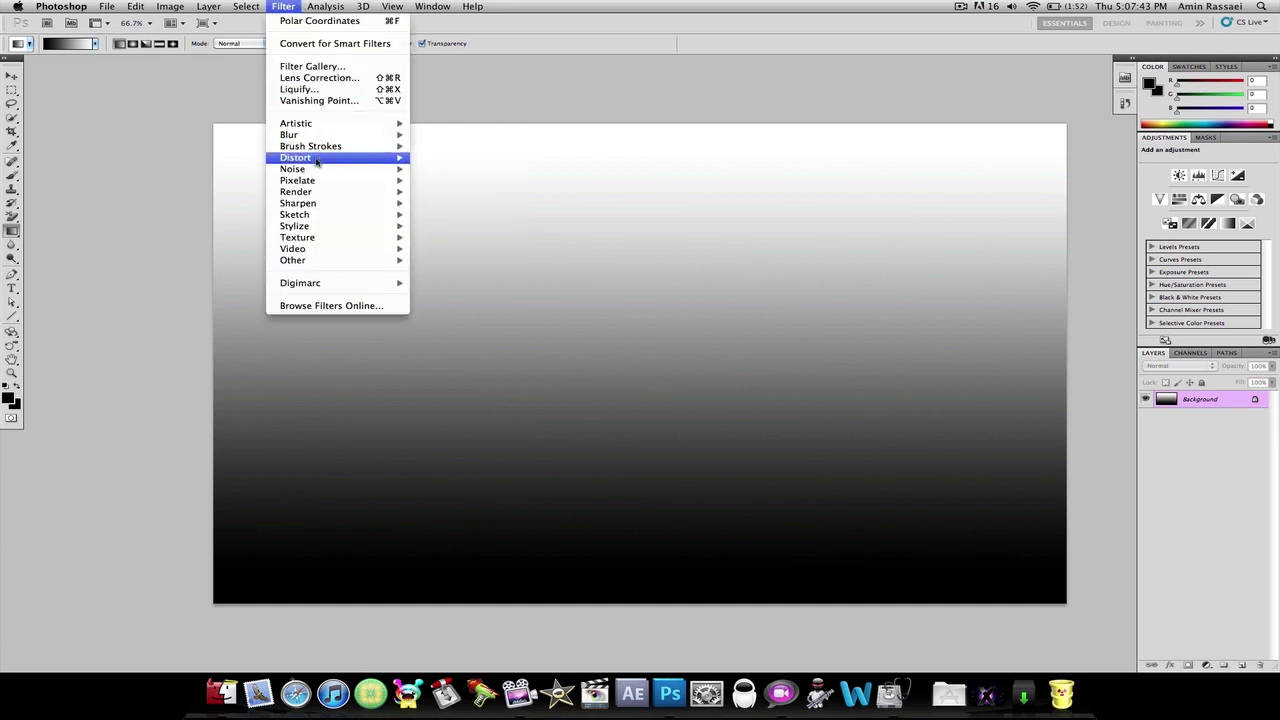
{"action": "mouse_move", "coordinate": [330, 157]}
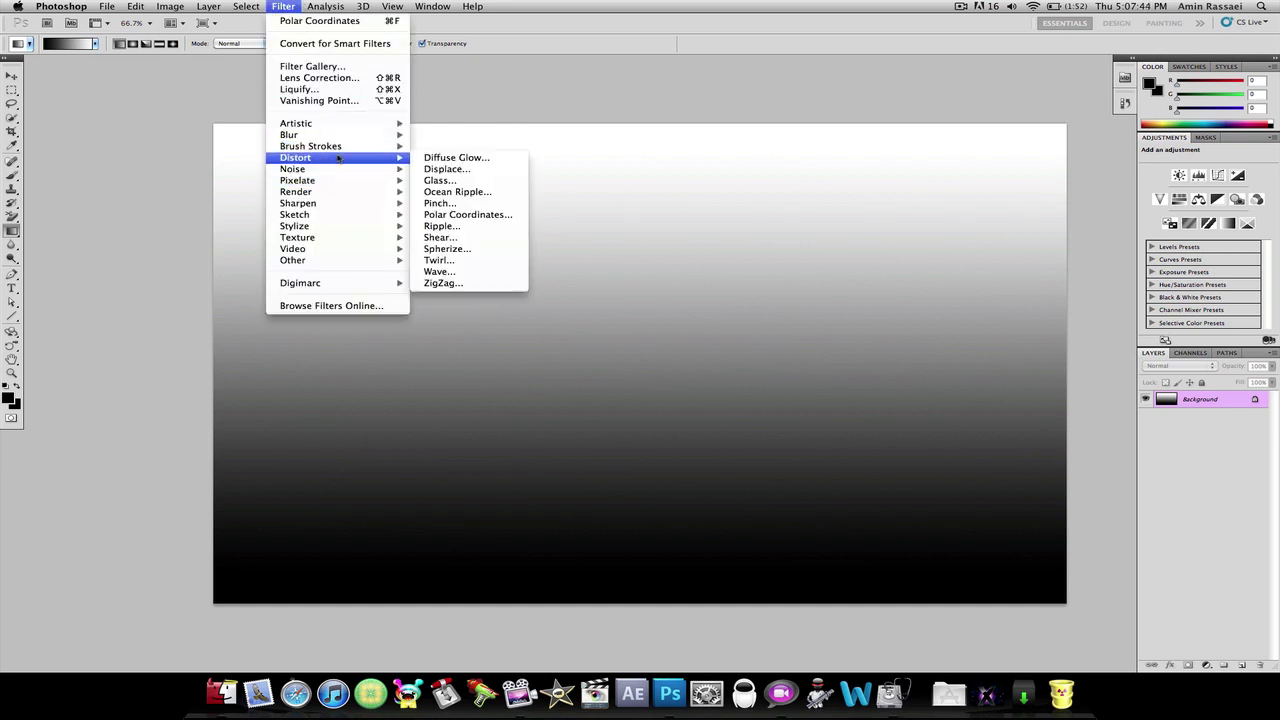
{"action": "left_click", "coordinate": [460, 272]}
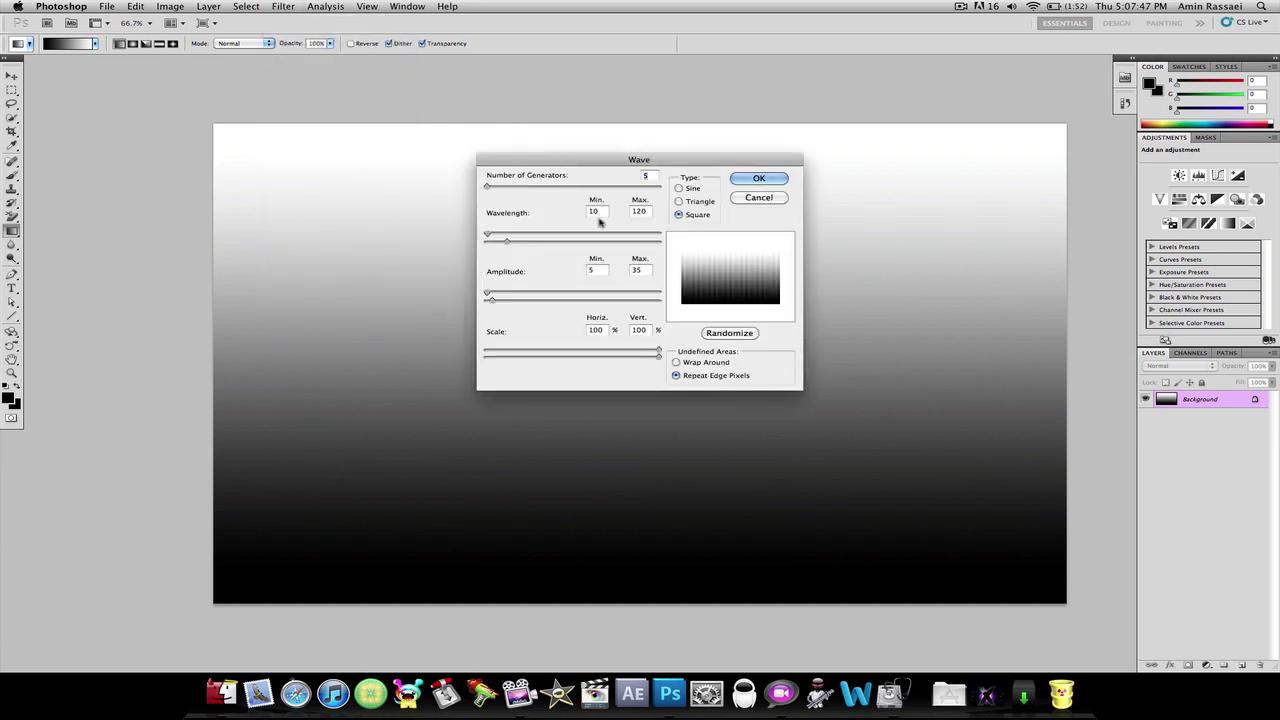
{"action": "left_click", "coordinate": [679, 188]}
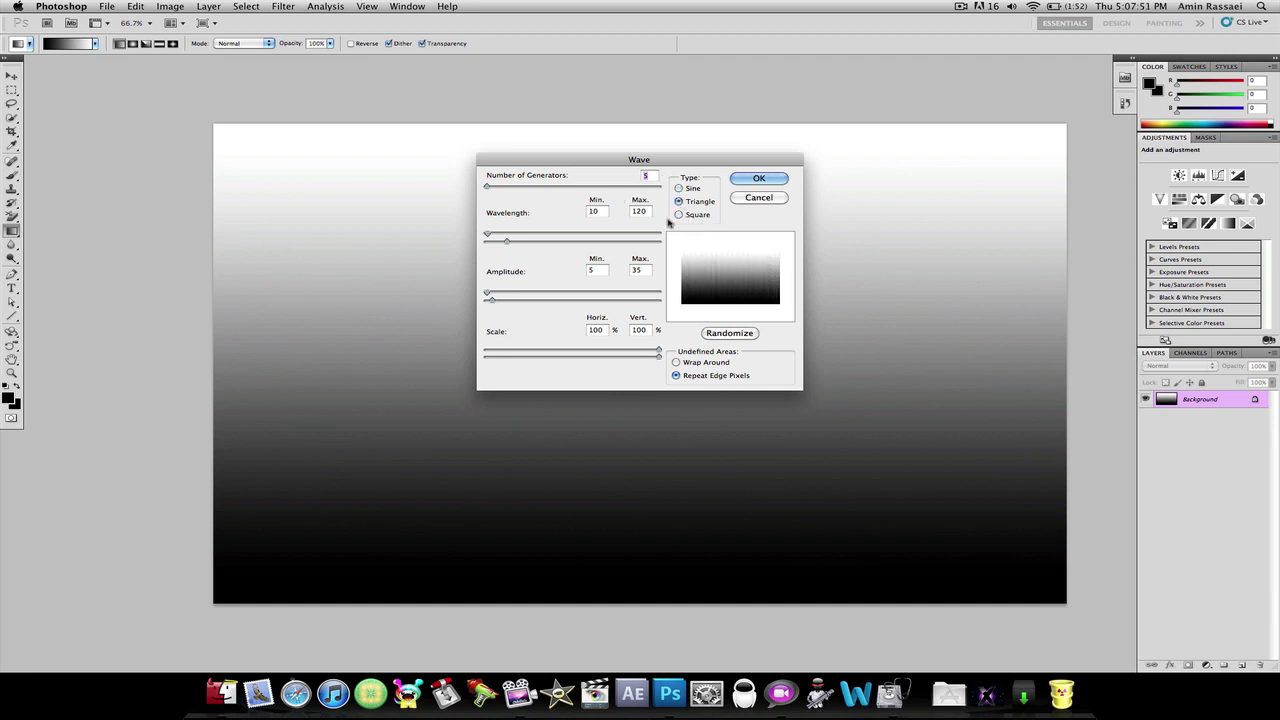
{"action": "left_click", "coordinate": [678, 215]}
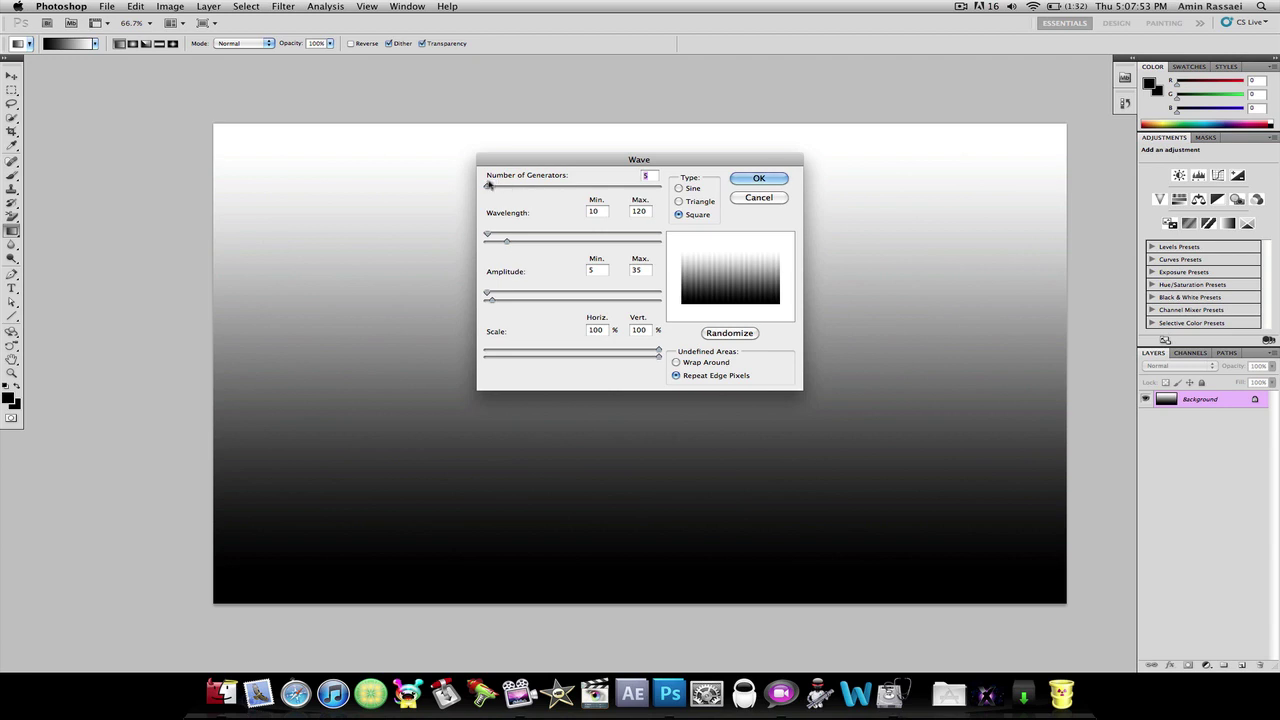
{"action": "left_click_drag", "start_coordinate": [488, 188], "coordinate": [484, 189]}
{"action": "type", "text": "5"}
{"action": "mouse_move", "coordinate": [487, 235]}
{"action": "left_mouse_down"}
{"action": "mouse_move", "coordinate": [510, 236]}
{"action": "mouse_move", "coordinate": [490, 236]}
{"action": "left_mouse_up"}
{"action": "double_click", "coordinate": [594, 211]}
{"action": "type", "text": "10"}
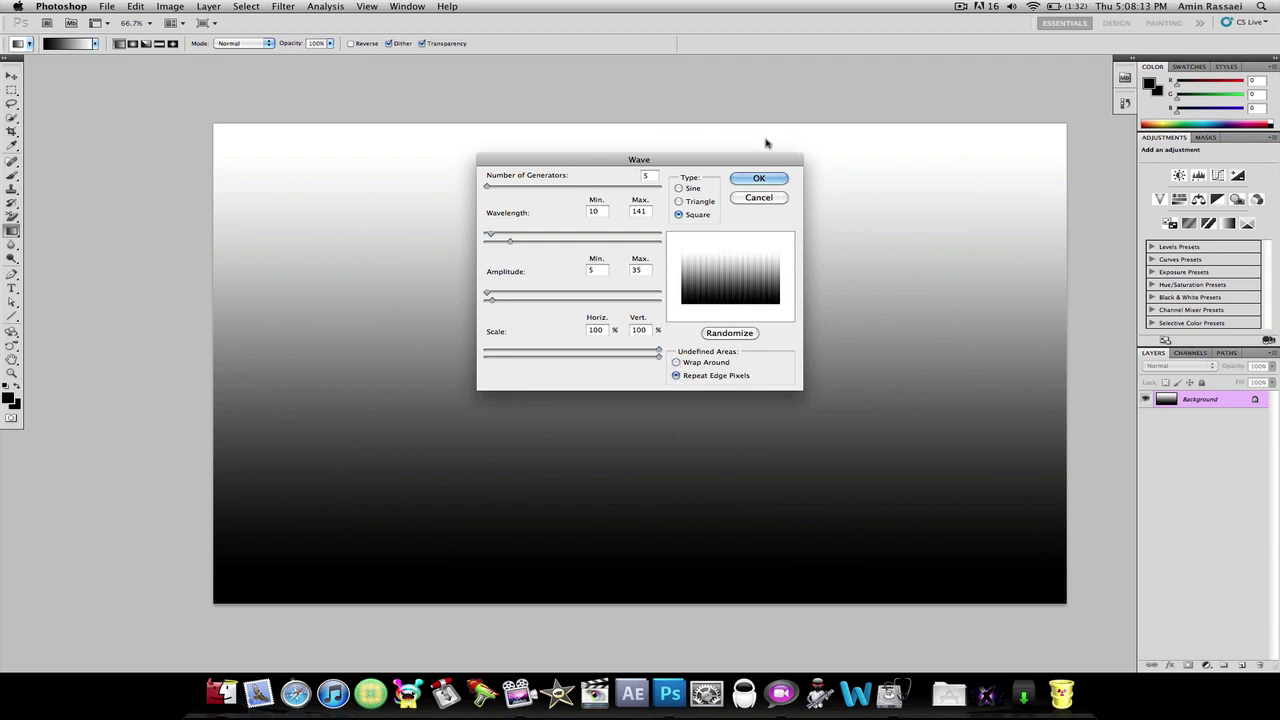
{"action": "left_click", "coordinate": [758, 178]}
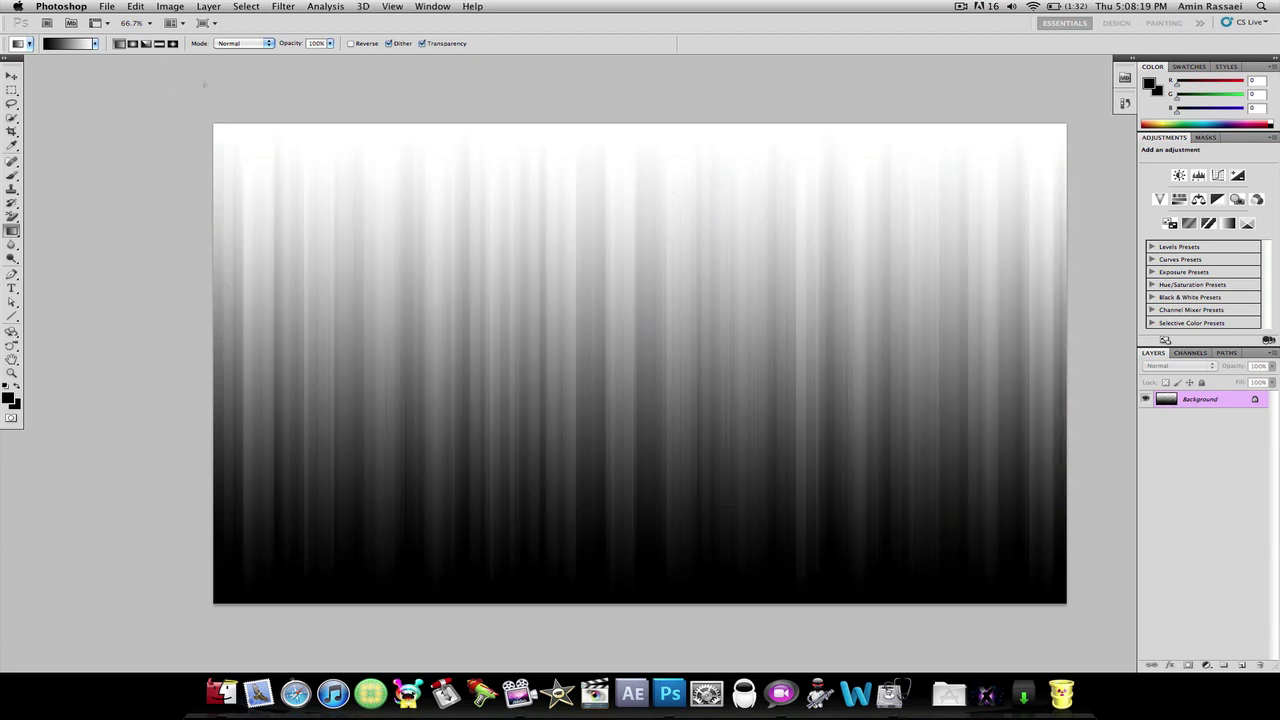
Step: Apply the Polar Coordinates filter set to Rectangular to Polar
{"action": "left_click", "coordinate": [287, 6]}
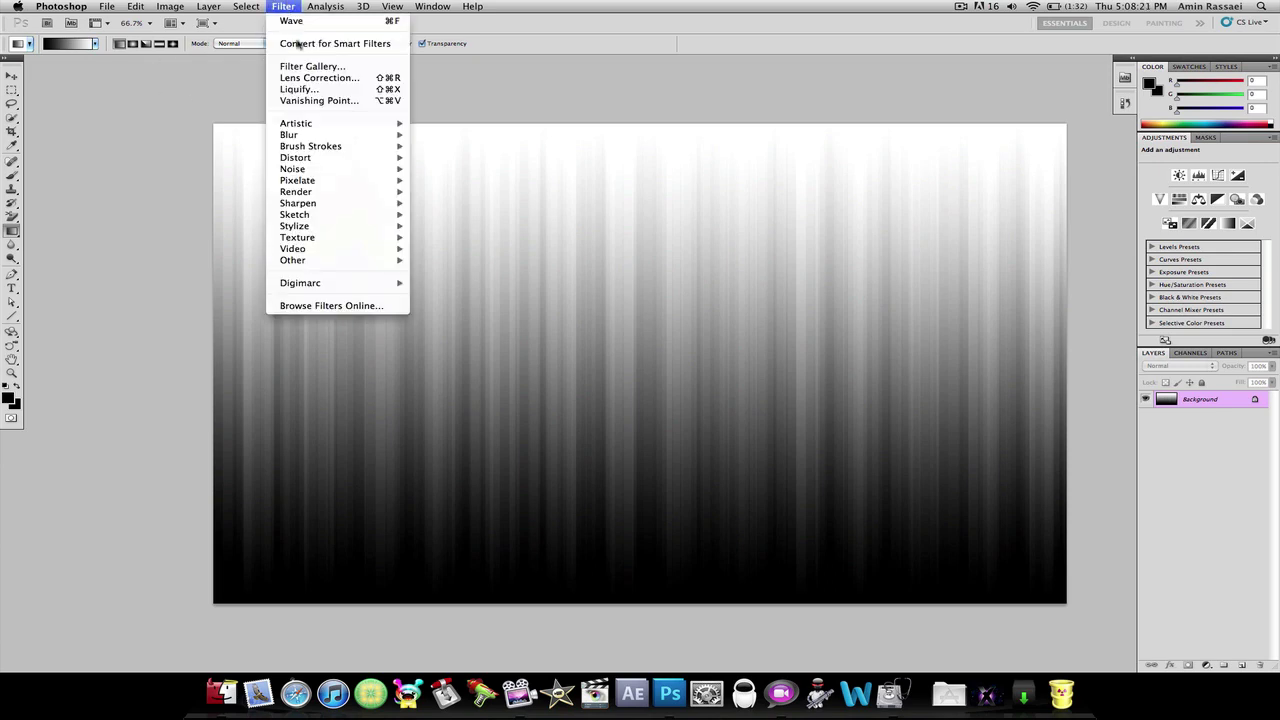
{"action": "mouse_move", "coordinate": [350, 158]}
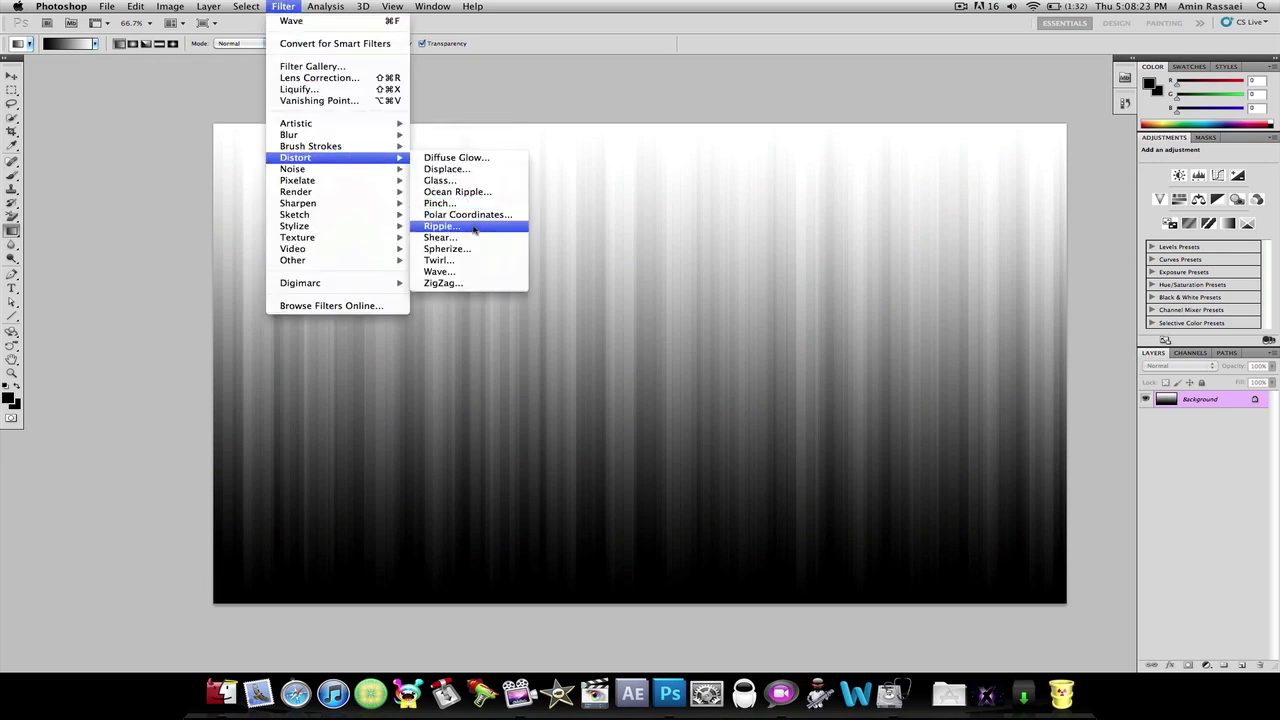
{"action": "left_click", "coordinate": [468, 214]}
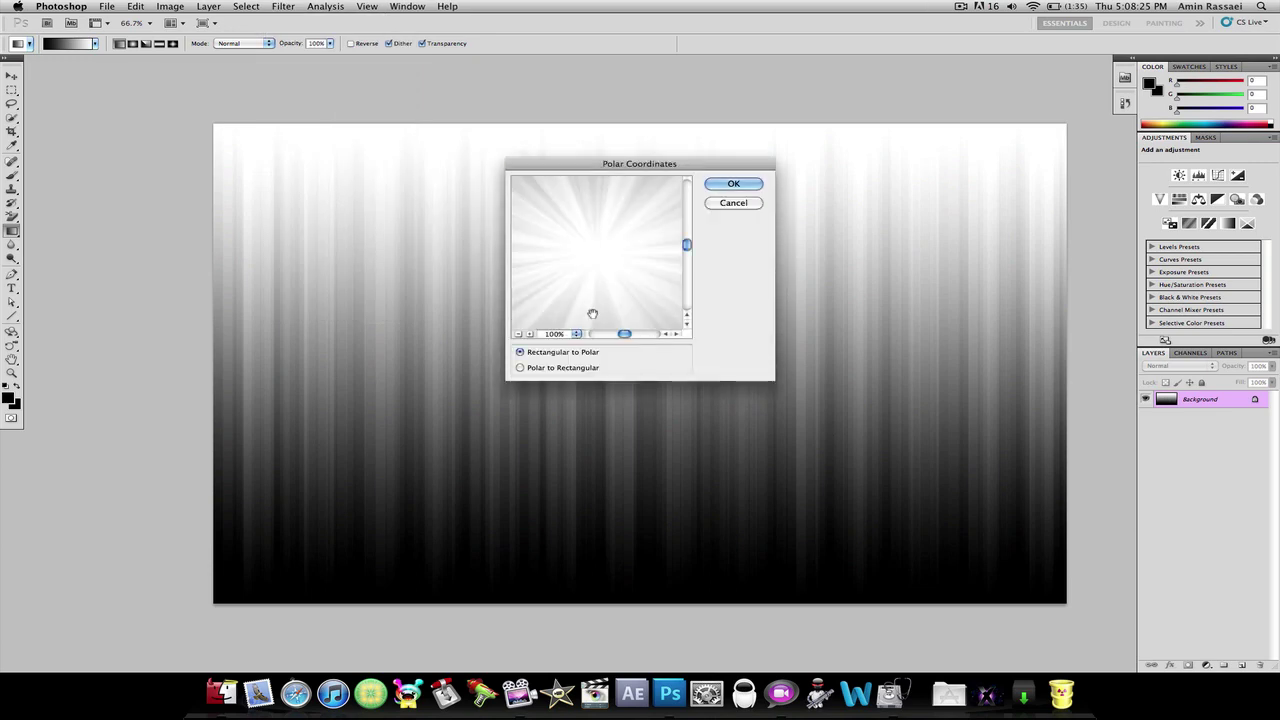
{"action": "left_click", "coordinate": [518, 368]}
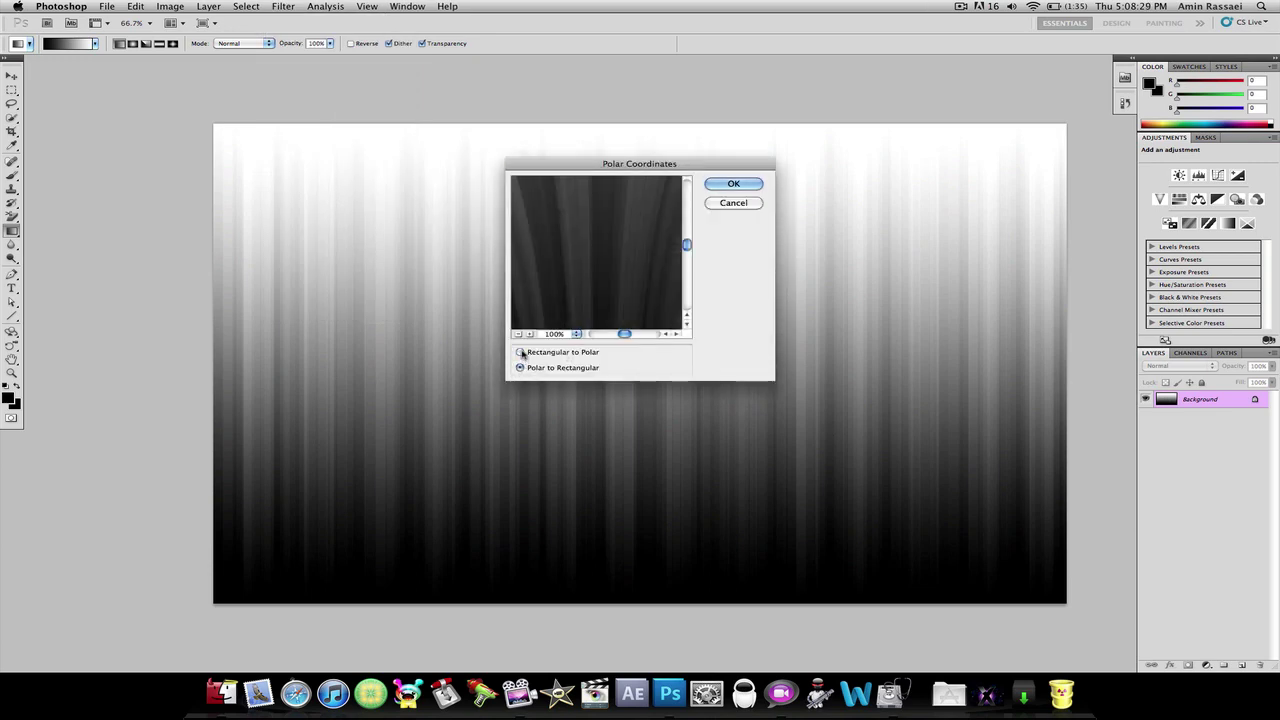
{"action": "left_click", "coordinate": [521, 353]}
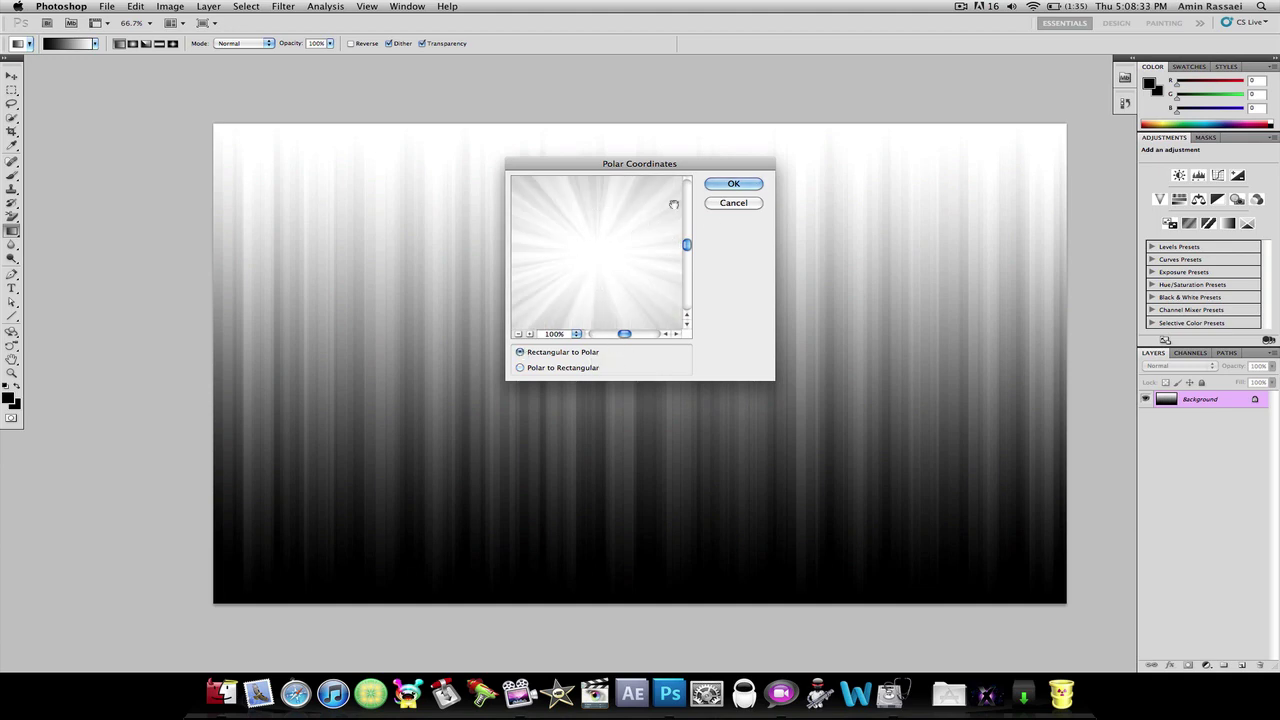
{"action": "left_click", "coordinate": [733, 184]}
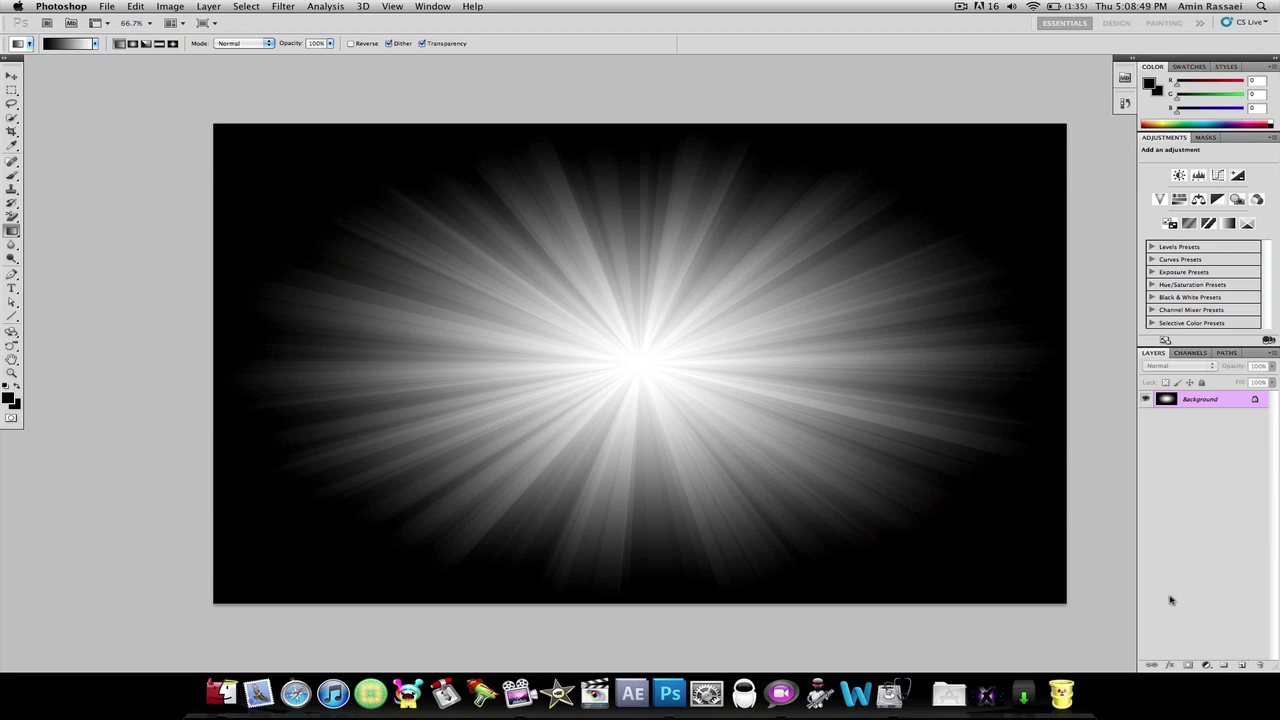
Step: Add Layer 1 and drag the Violet, Orange gradient preset from top to bottom
{"action": "left_click", "coordinate": [1241, 665]}
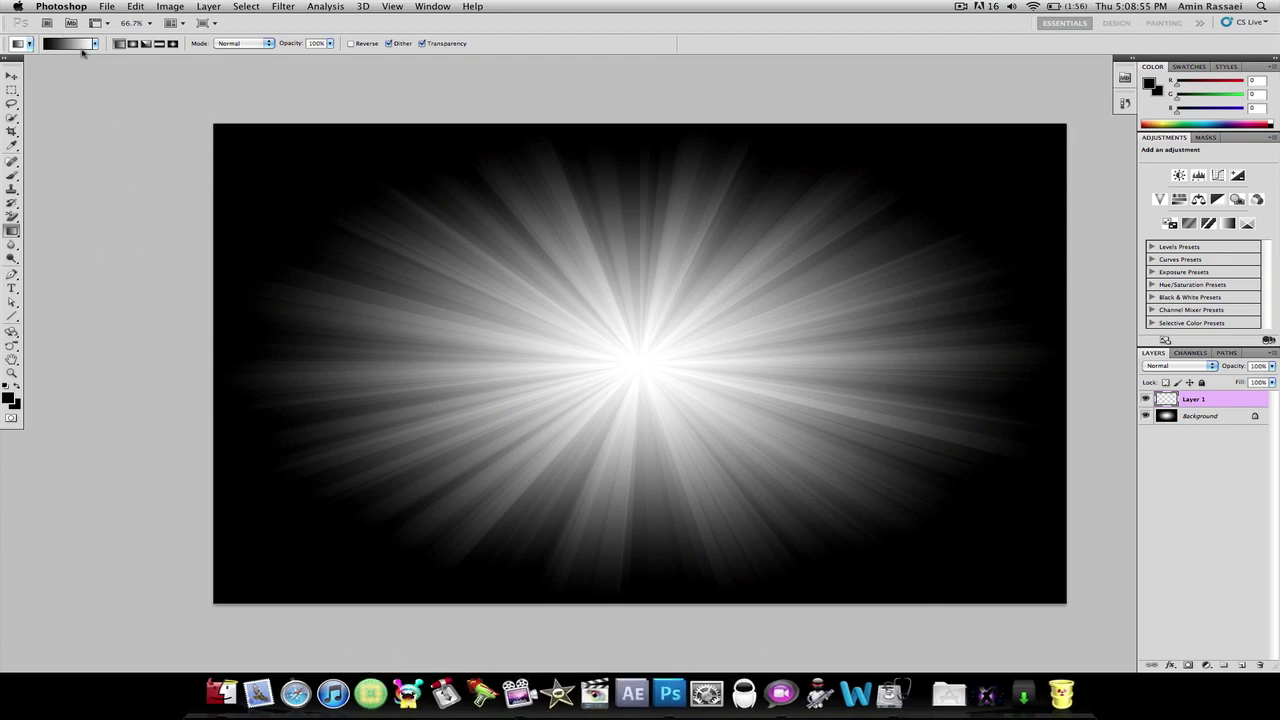
{"action": "left_click", "coordinate": [84, 46]}
{"action": "left_click", "coordinate": [946, 222]}
{"action": "left_click", "coordinate": [976, 207]}
{"action": "left_click", "coordinate": [962, 207]}
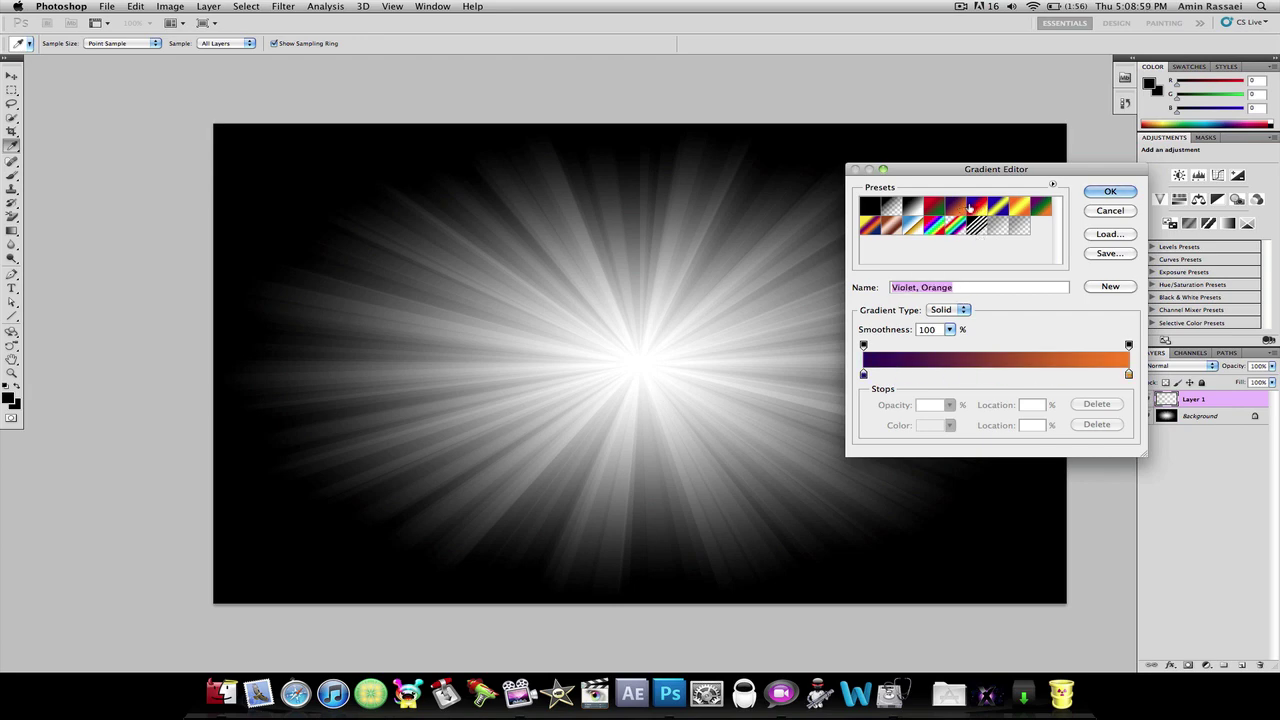
{"action": "key", "text": "Return"}
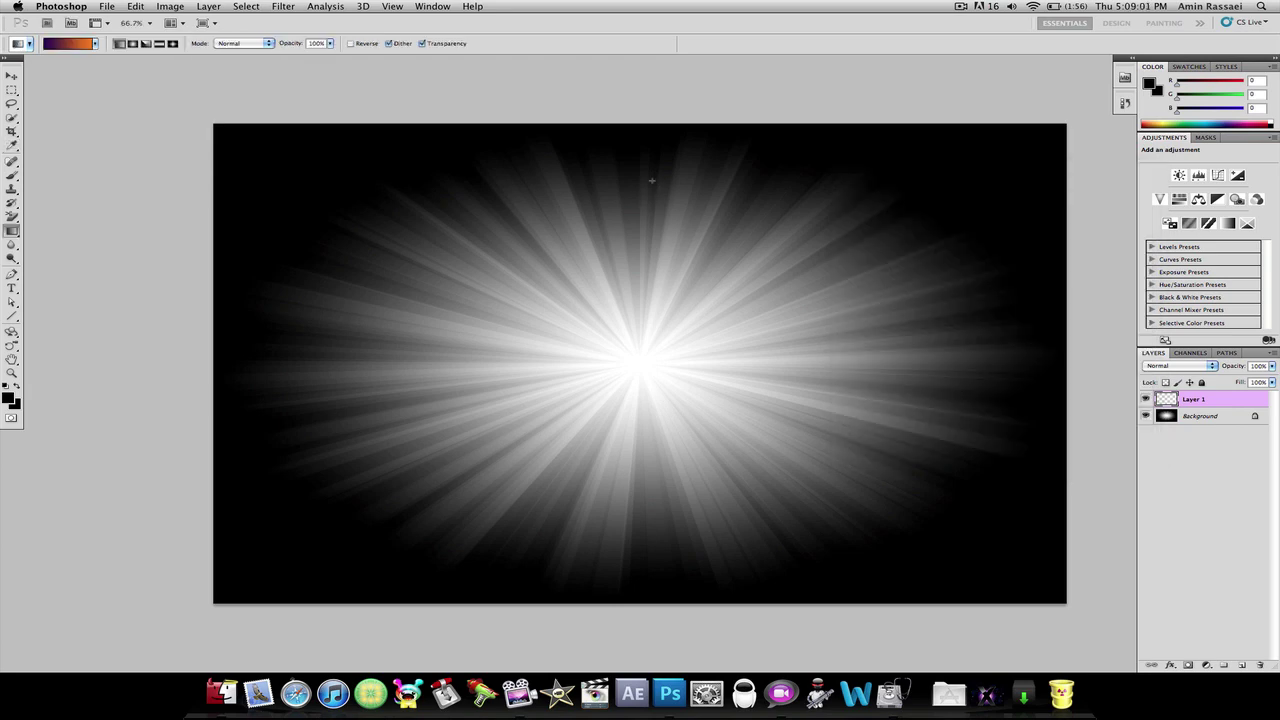
{"action": "left_click_drag", "start_coordinate": [637, 136], "coordinate": [632, 575]}
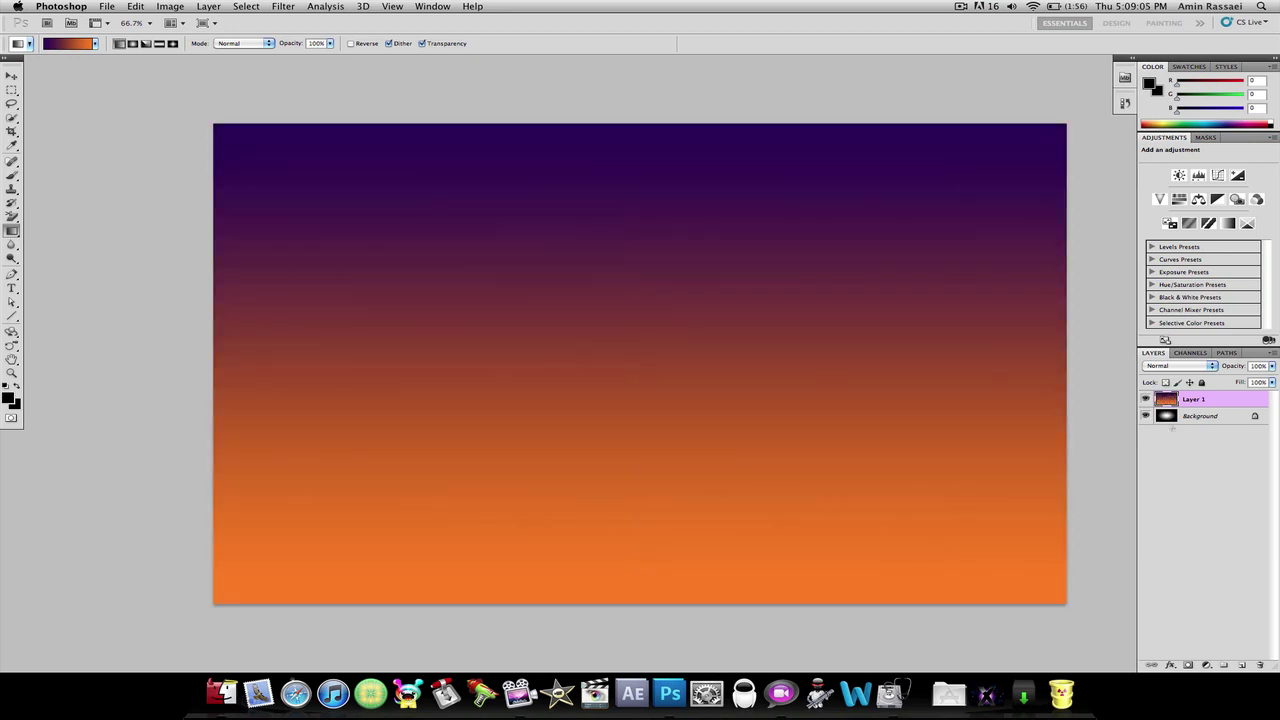
Step: Set Layer 1's blend mode to Color, then inspect and cancel the Gradient Editor
{"action": "left_click", "coordinate": [1177, 365]}
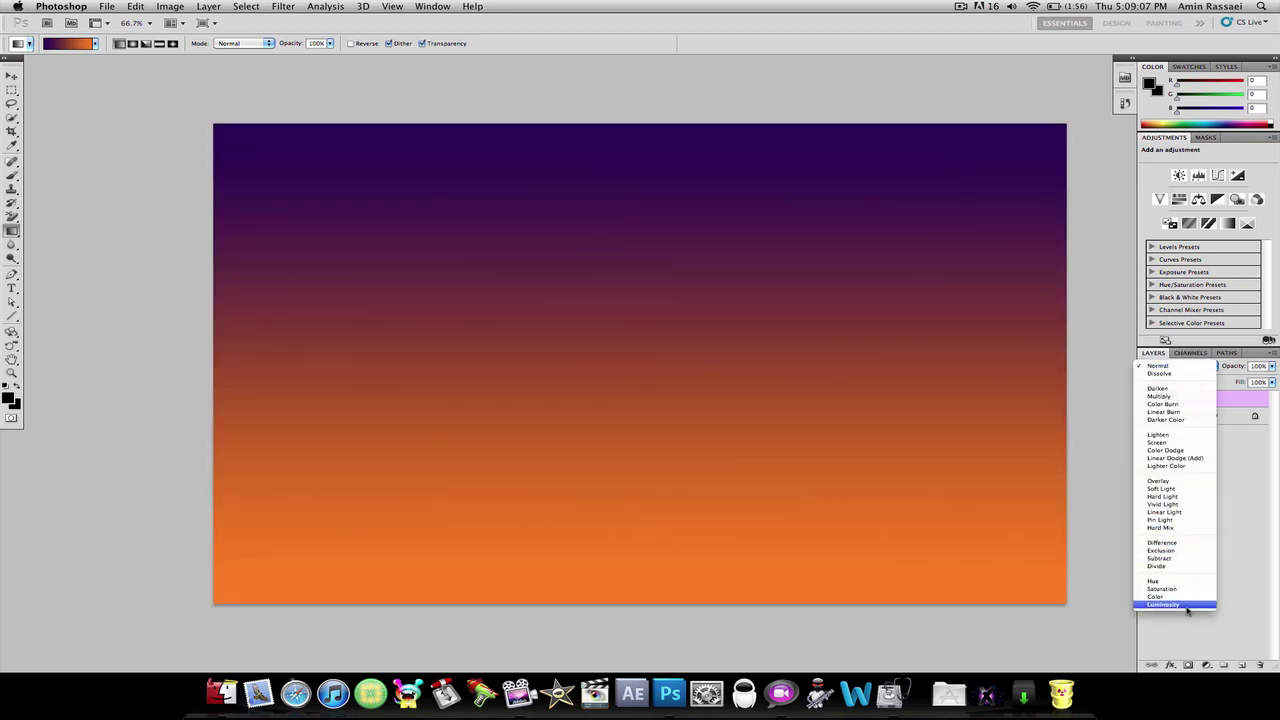
{"action": "left_click", "coordinate": [1168, 366]}
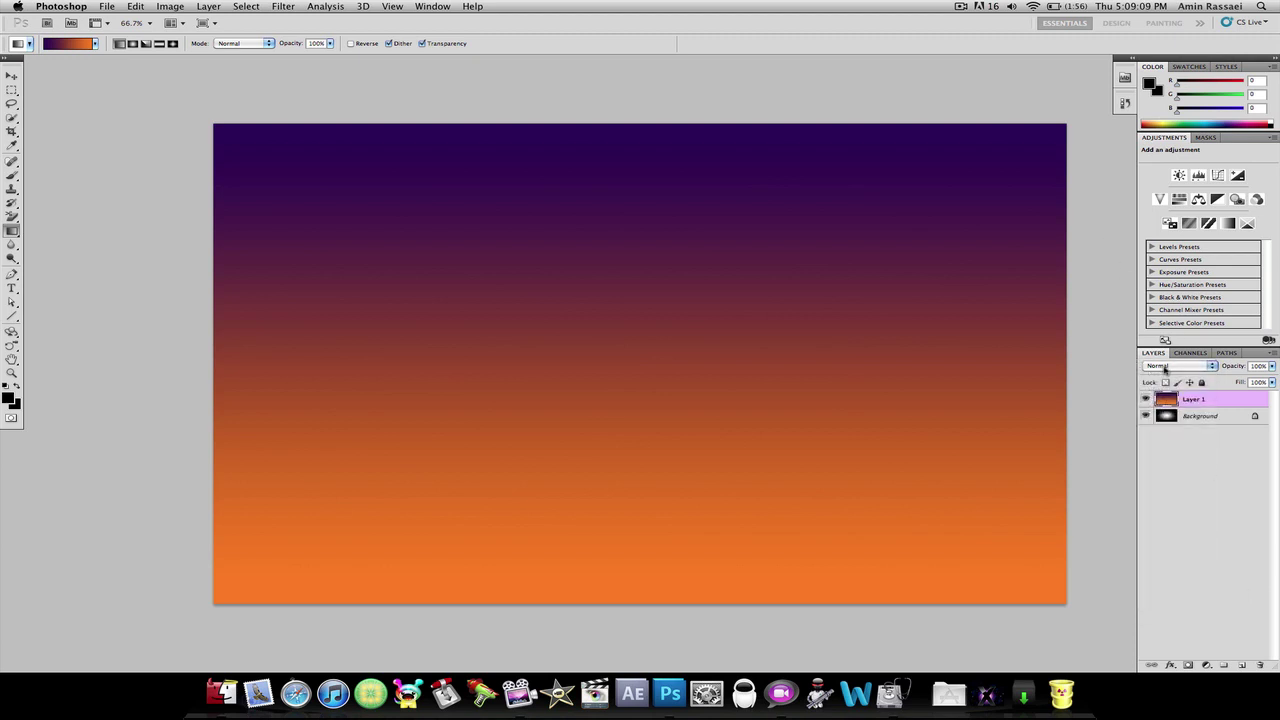
{"action": "left_click", "coordinate": [1168, 366]}
{"action": "left_click", "coordinate": [1145, 597]}
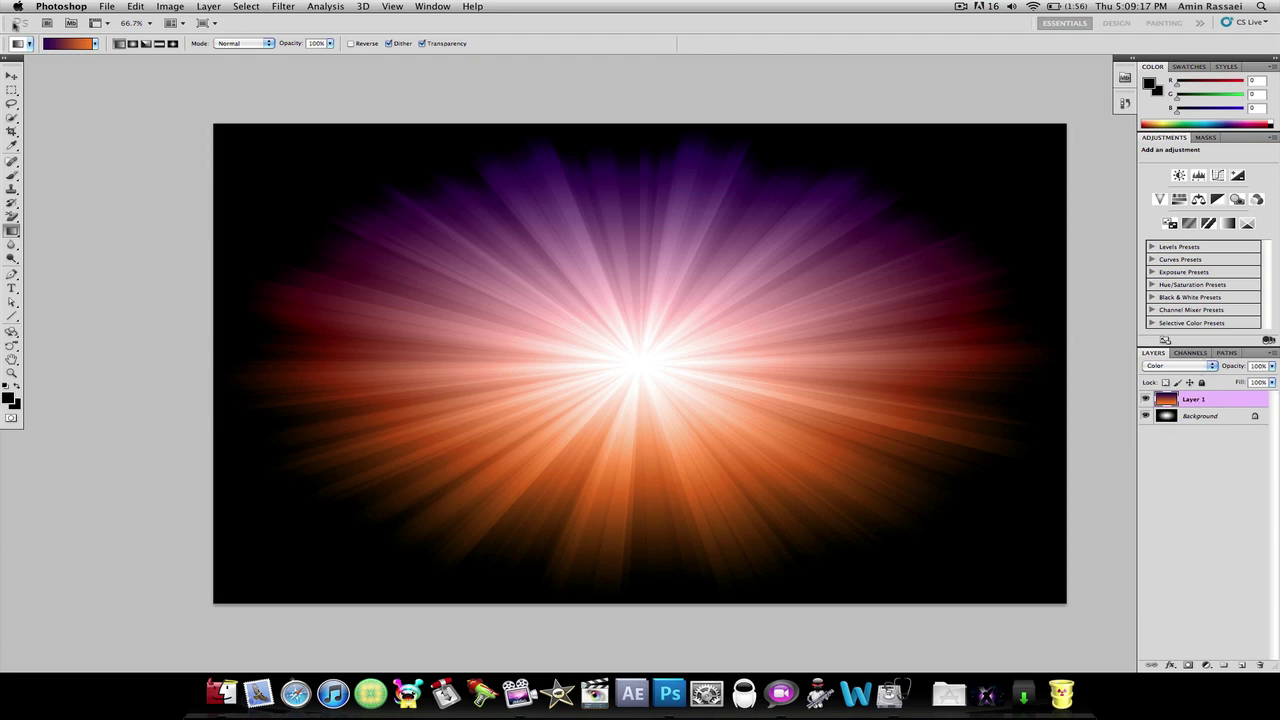
{"action": "left_click", "coordinate": [67, 45]}
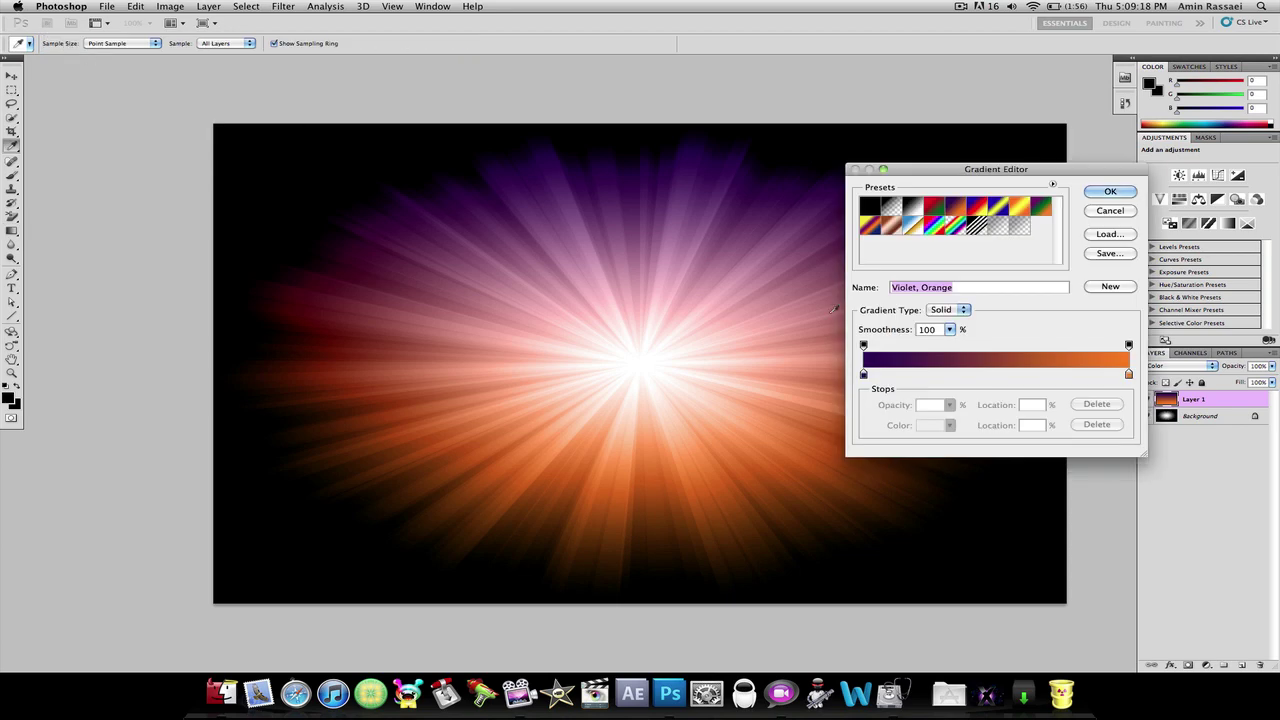
{"action": "left_click", "coordinate": [1117, 221]}
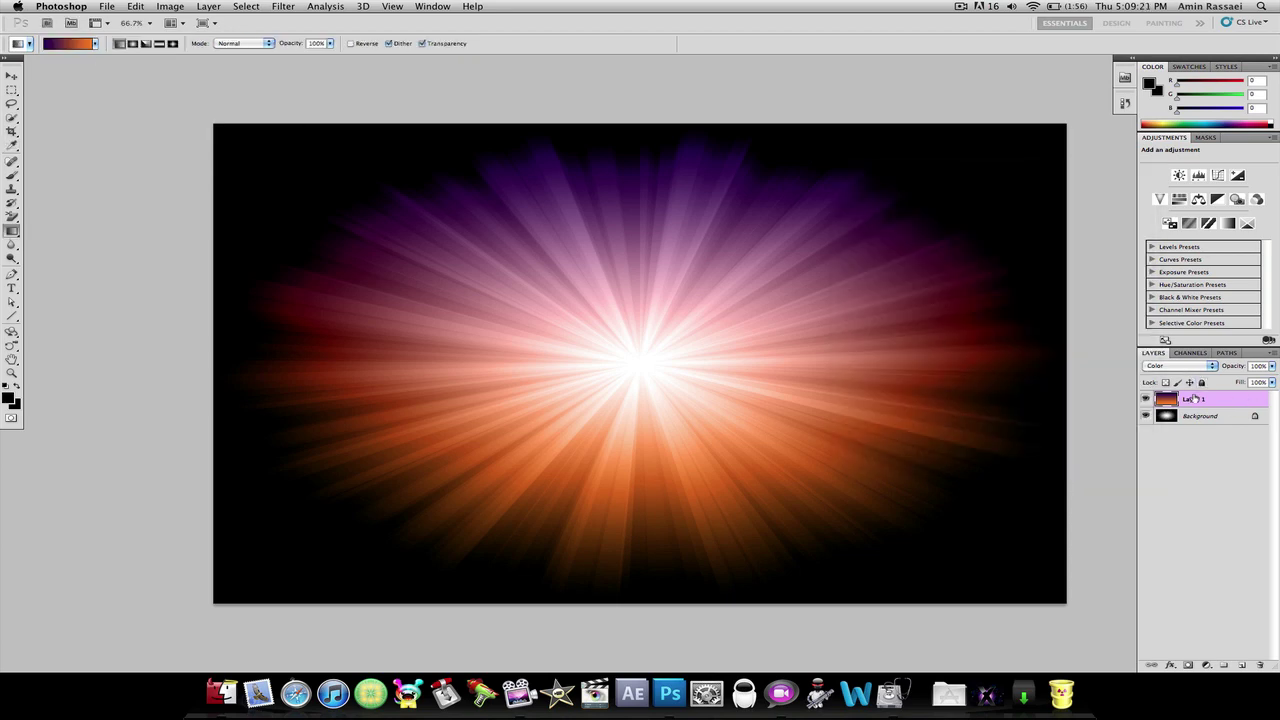
Step: Undo the gradient tint and set a cyan foreground colour for the Brush tool
{"action": "key", "text": "ctrl+alt+z"}
{"action": "key", "text": "ctrl+alt+z"}
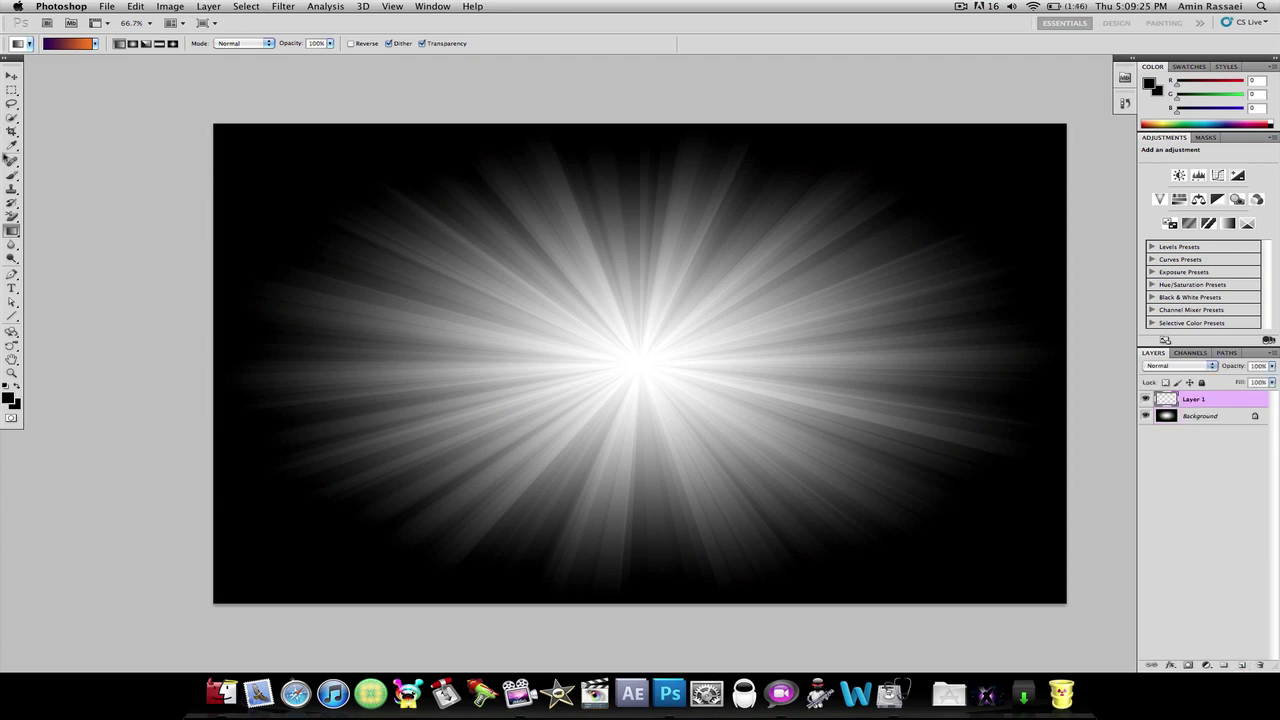
{"action": "left_click", "coordinate": [11, 175]}
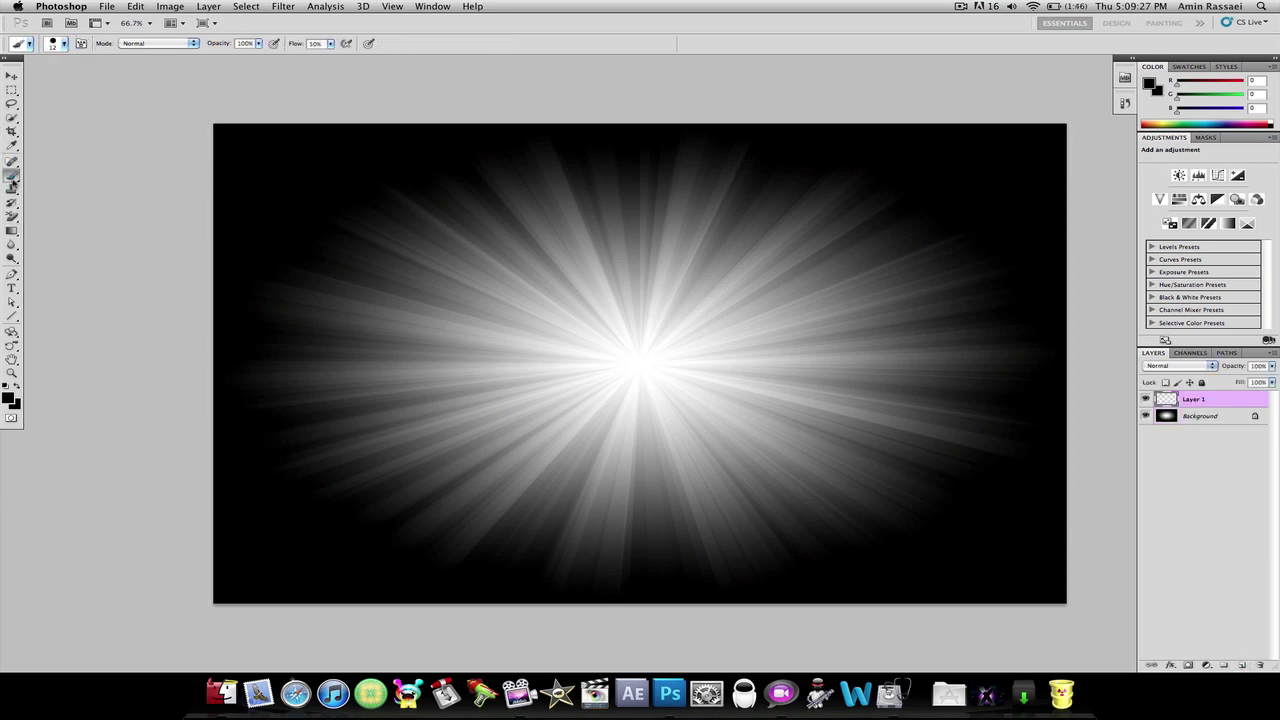
{"action": "left_click", "coordinate": [9, 399]}
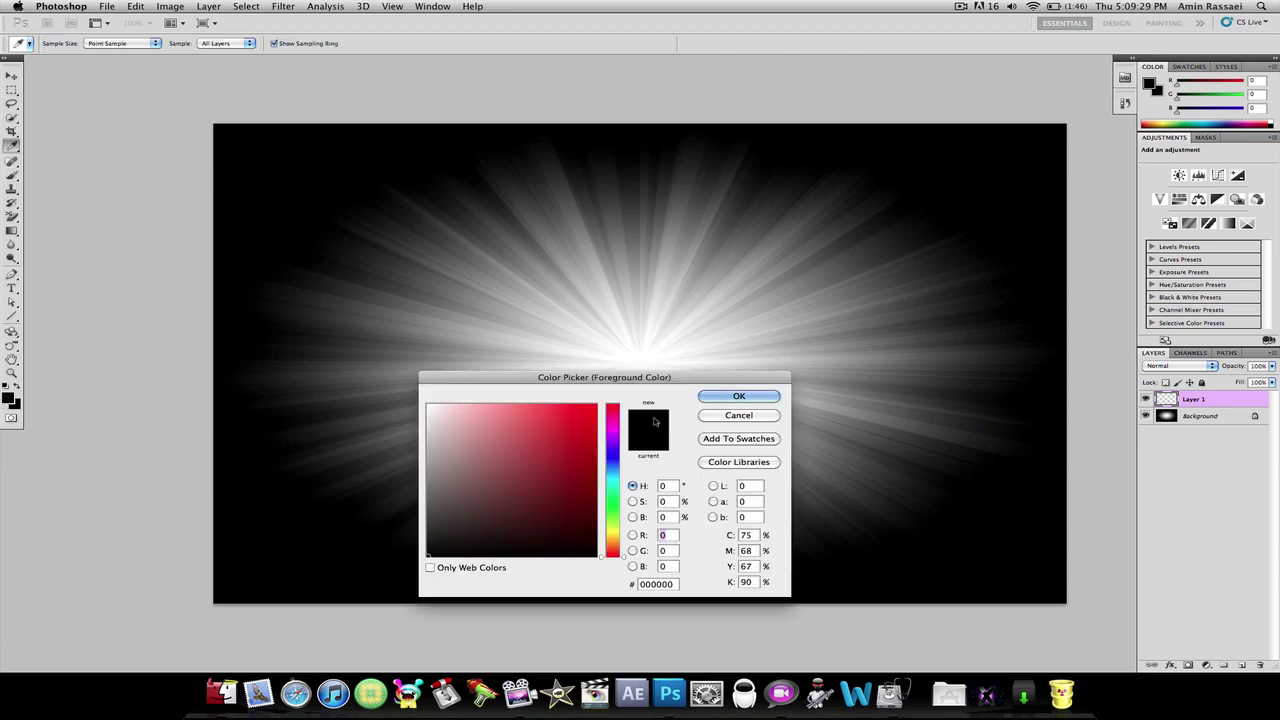
{"action": "left_click_drag", "start_coordinate": [612, 449], "coordinate": [591, 478]}
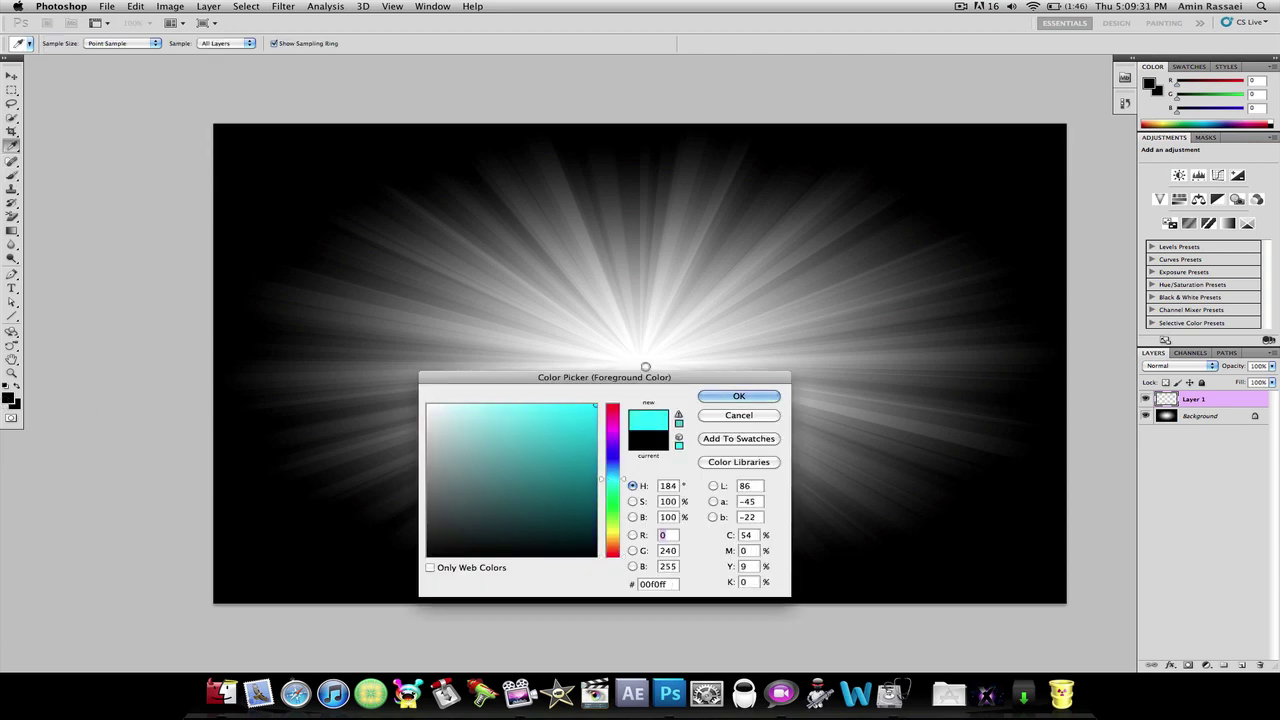
{"action": "left_click", "coordinate": [731, 394]}
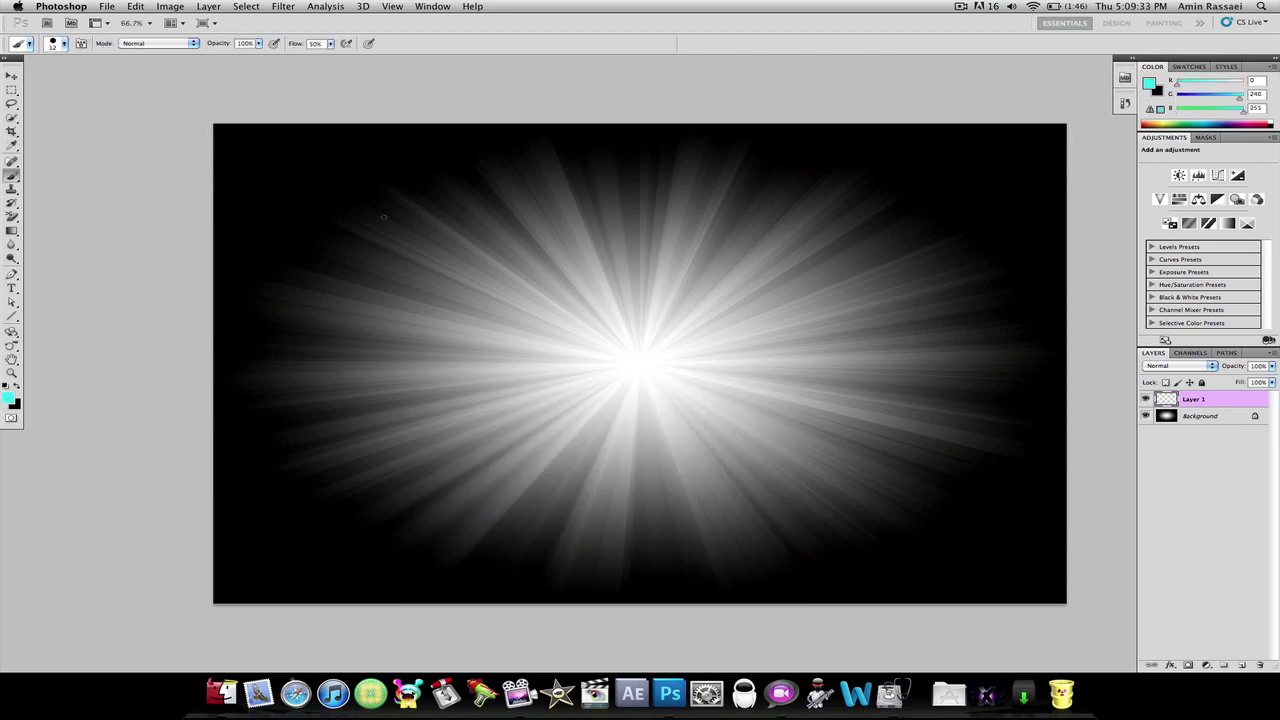
Step: Make the brush 300 px with 0% hardness
{"action": "key", "text": "bracketright"}
{"action": "key", "text": "bracketright"}
{"action": "key", "text": "bracketright"}
{"action": "key", "text": "bracketright"}
{"action": "key", "text": "bracketright"}
{"action": "key", "text": "bracketright"}
{"action": "key", "text": "bracketright"}
{"action": "key", "text": "bracketright"}
{"action": "key", "text": "bracketright"}
{"action": "key", "text": "bracketright"}
{"action": "key", "text": "bracketright"}
{"action": "key", "text": "bracketright"}
{"action": "key", "text": "bracketright"}
{"action": "left_click", "coordinate": [64, 43]}
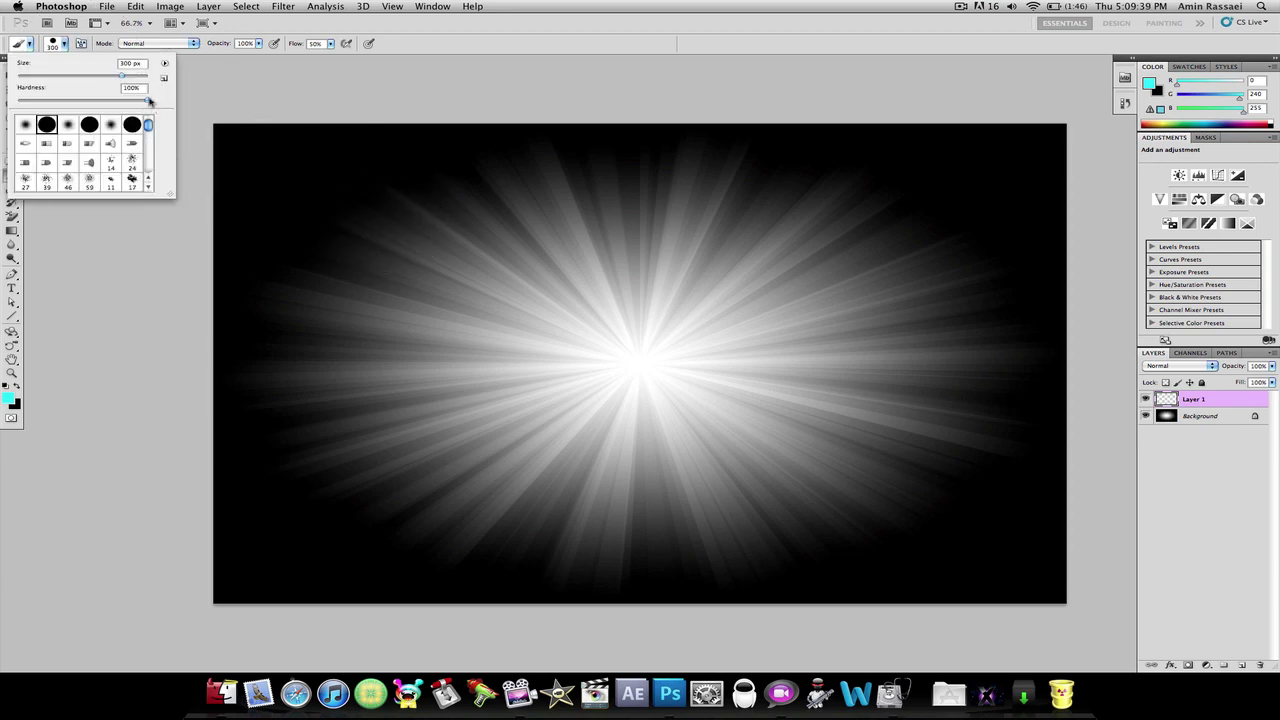
{"action": "left_click_drag", "start_coordinate": [147, 101], "coordinate": [17, 101]}
{"action": "left_click", "coordinate": [26, 125]}
Step: Paint cyan over the centre of the glow with a 700 px brush
{"action": "left_click", "coordinate": [100, 280]}
{"action": "key", "text": "bracketright"}
{"action": "key", "text": "bracketright"}
{"action": "key", "text": "bracketright"}
{"action": "key", "text": "bracketright"}
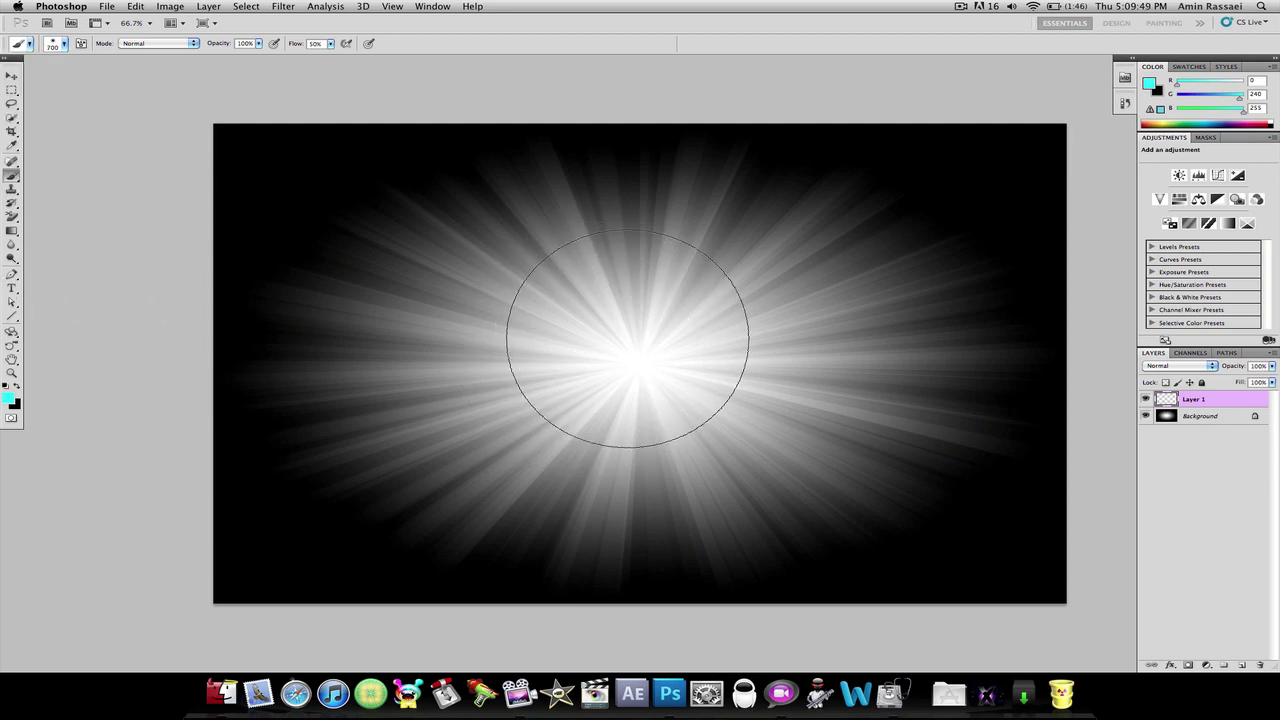
{"action": "mouse_move", "coordinate": [625, 360]}
{"action": "left_mouse_down"}
{"action": "mouse_move", "coordinate": [663, 432]}
{"action": "mouse_move", "coordinate": [606, 423]}
{"action": "mouse_move", "coordinate": [517, 354]}
{"action": "mouse_move", "coordinate": [451, 386]}
{"action": "mouse_move", "coordinate": [557, 443]}
{"action": "mouse_move", "coordinate": [786, 360]}
{"action": "mouse_move", "coordinate": [697, 276]}
{"action": "mouse_move", "coordinate": [508, 263]}
{"action": "left_mouse_up"}
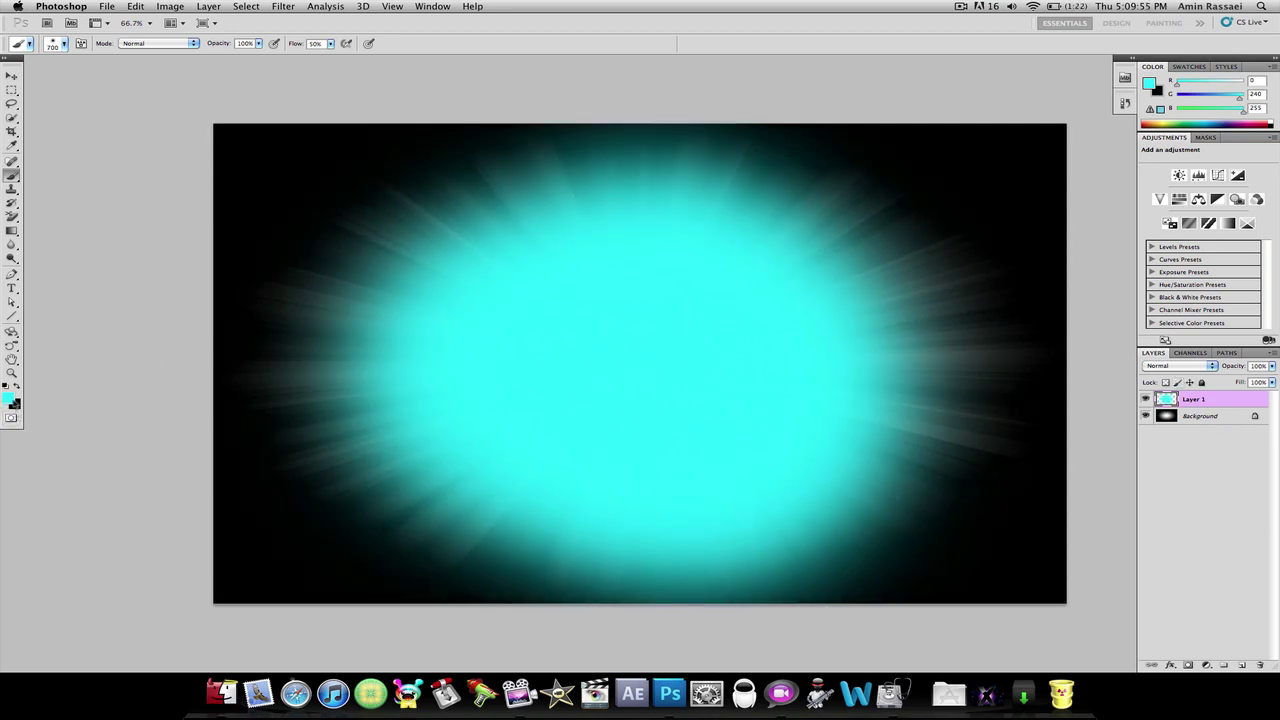
Step: Switch to magenta and paint a 90 px stroke around the cyan glow
{"action": "left_click", "coordinate": [8, 401]}
{"action": "left_click", "coordinate": [606, 438]}
{"action": "left_click_drag", "start_coordinate": [603, 438], "coordinate": [604, 432]}
{"action": "left_click", "coordinate": [736, 396]}
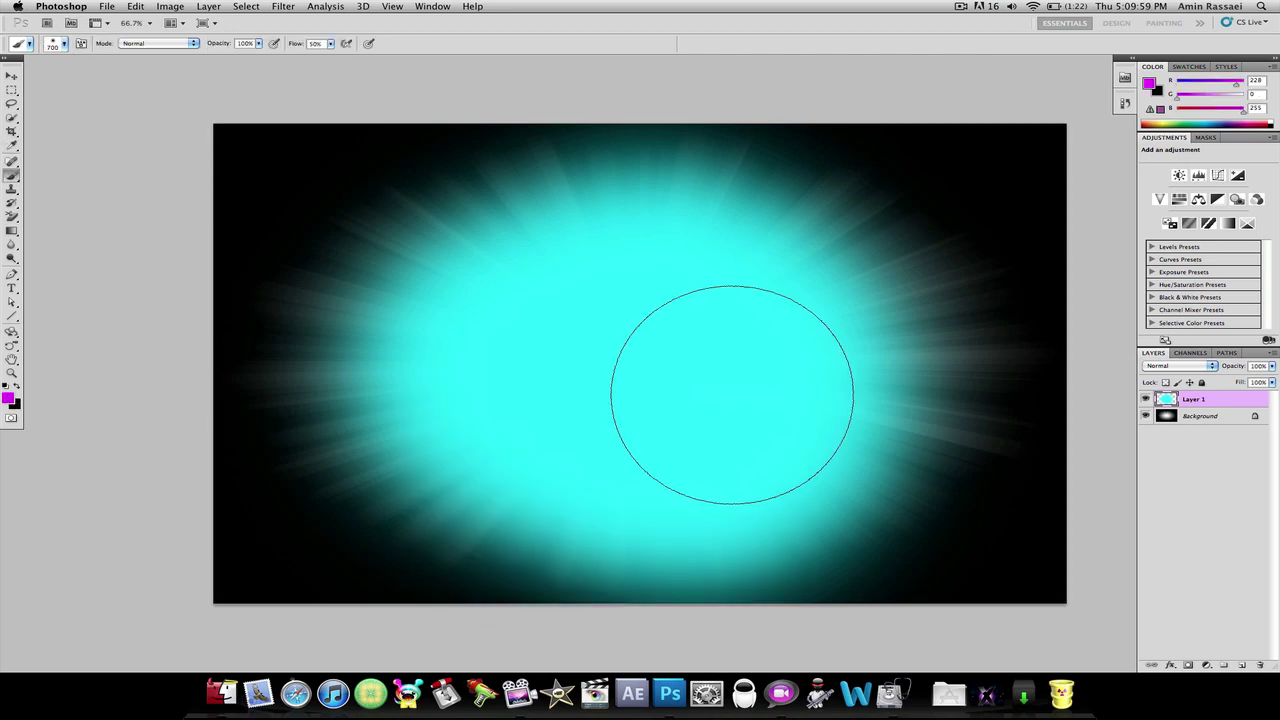
{"action": "key", "text": "bracketleft"}
{"action": "key", "text": "bracketleft"}
{"action": "key", "text": "bracketleft"}
{"action": "key", "text": "bracketleft"}
{"action": "key", "text": "bracketleft"}
{"action": "key", "text": "bracketleft"}
{"action": "key", "text": "bracketleft"}
{"action": "key", "text": "bracketleft"}
{"action": "key", "text": "bracketleft"}
{"action": "key", "text": "bracketleft"}
{"action": "key", "text": "bracketleft"}
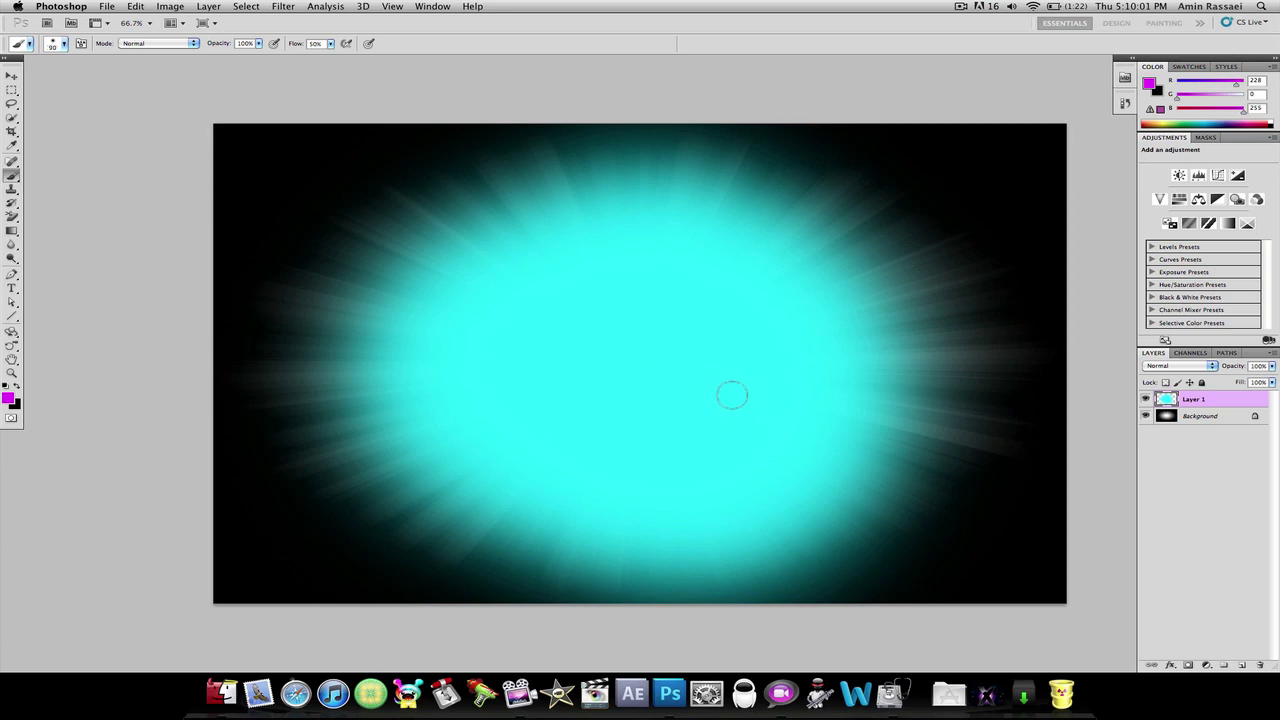
{"action": "mouse_move", "coordinate": [768, 195]}
{"action": "left_mouse_down"}
{"action": "mouse_move", "coordinate": [644, 160]}
{"action": "mouse_move", "coordinate": [583, 167]}
{"action": "mouse_move", "coordinate": [417, 275]}
{"action": "mouse_move", "coordinate": [351, 408]}
{"action": "mouse_move", "coordinate": [415, 484]}
{"action": "mouse_move", "coordinate": [504, 556]}
{"action": "mouse_move", "coordinate": [580, 577]}
{"action": "mouse_move", "coordinate": [709, 581]}
{"action": "mouse_move", "coordinate": [828, 541]}
{"action": "mouse_move", "coordinate": [908, 466]}
{"action": "mouse_move", "coordinate": [917, 372]}
{"action": "mouse_move", "coordinate": [870, 274]}
{"action": "mouse_move", "coordinate": [768, 198]}
{"action": "left_mouse_up"}
Step: Undo the magenta stroke, set Layer 1 to Color blend mode, then briefly hide Photoshop
{"action": "left_click", "coordinate": [1178, 366]}
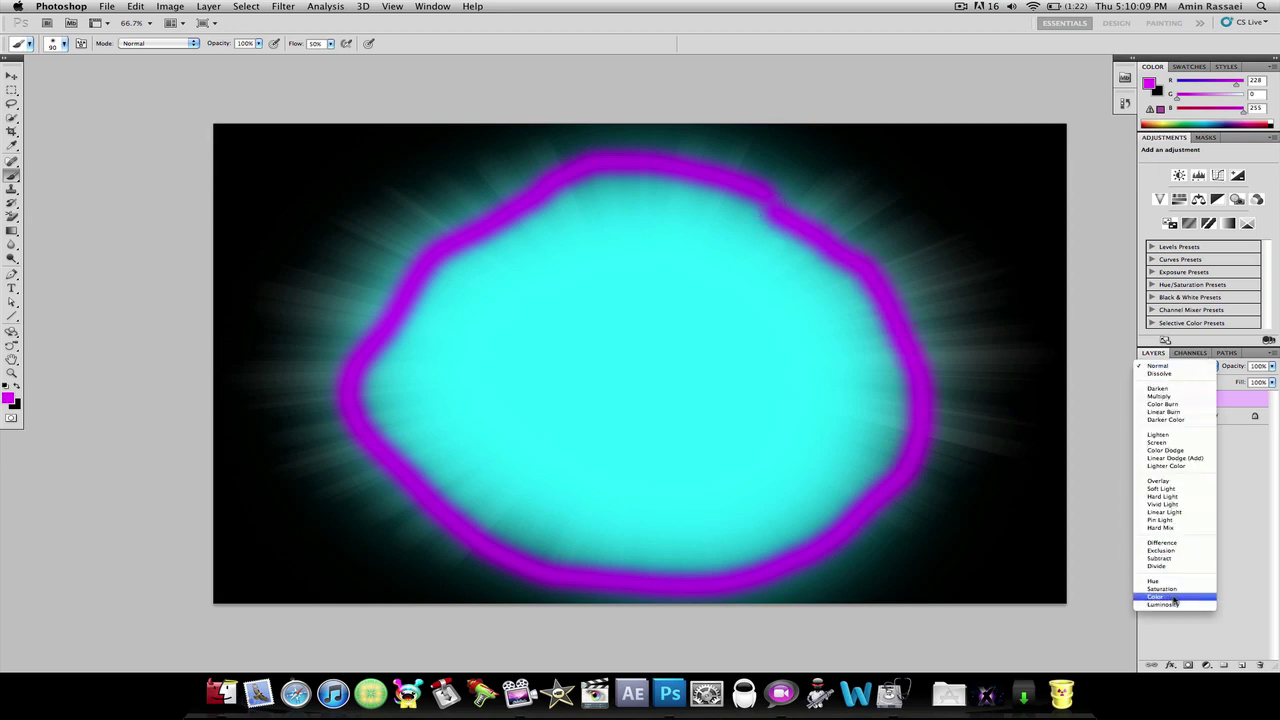
{"action": "key", "text": "Escape"}
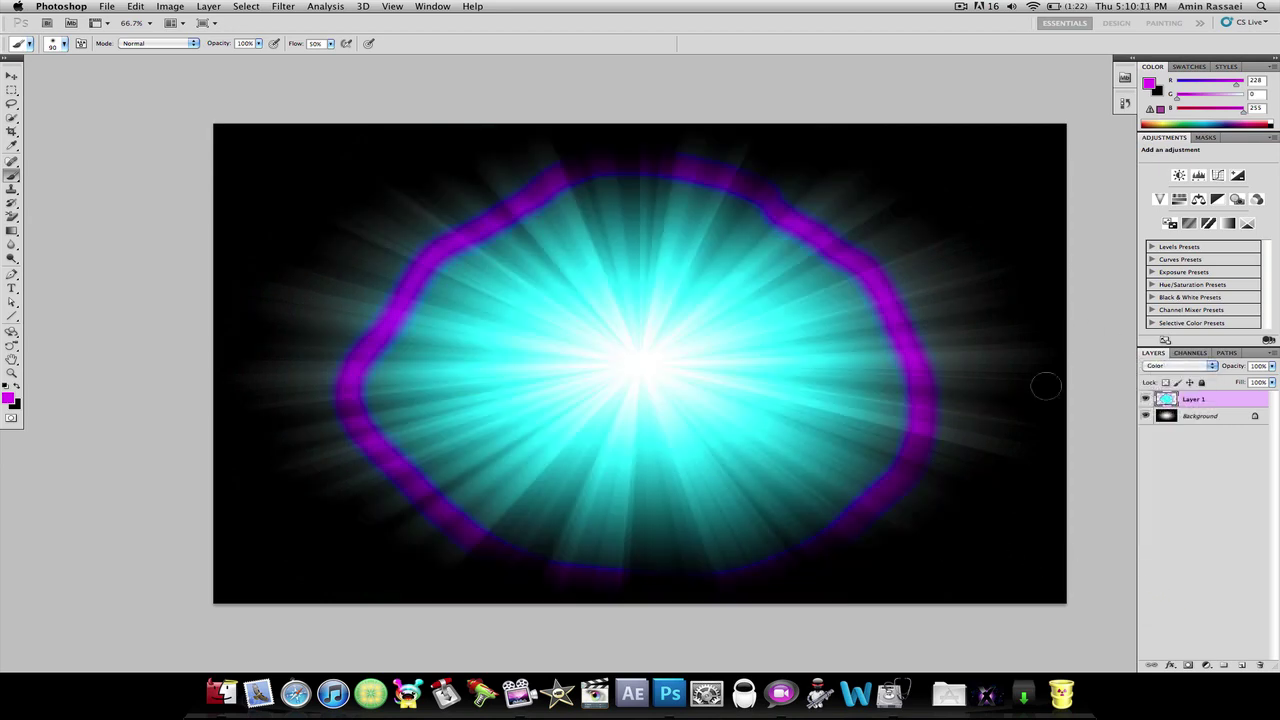
{"action": "key", "text": "super+z"}
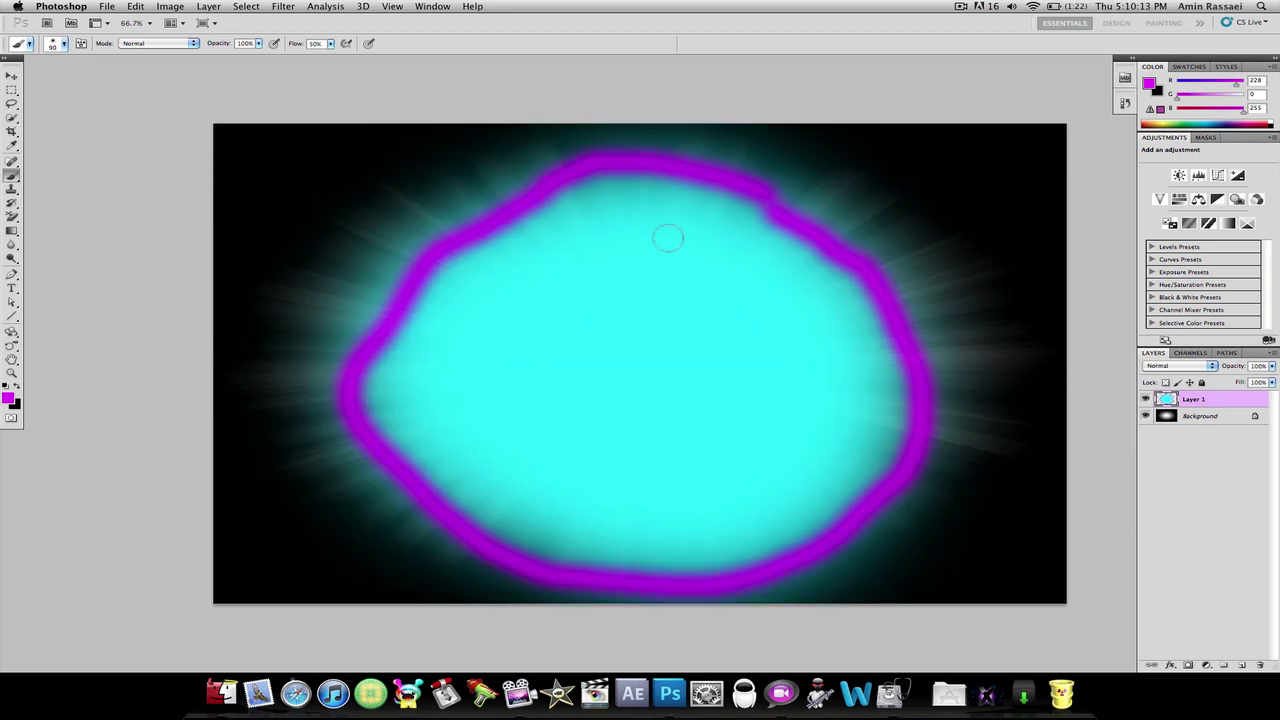
{"action": "key", "text": "super+z"}
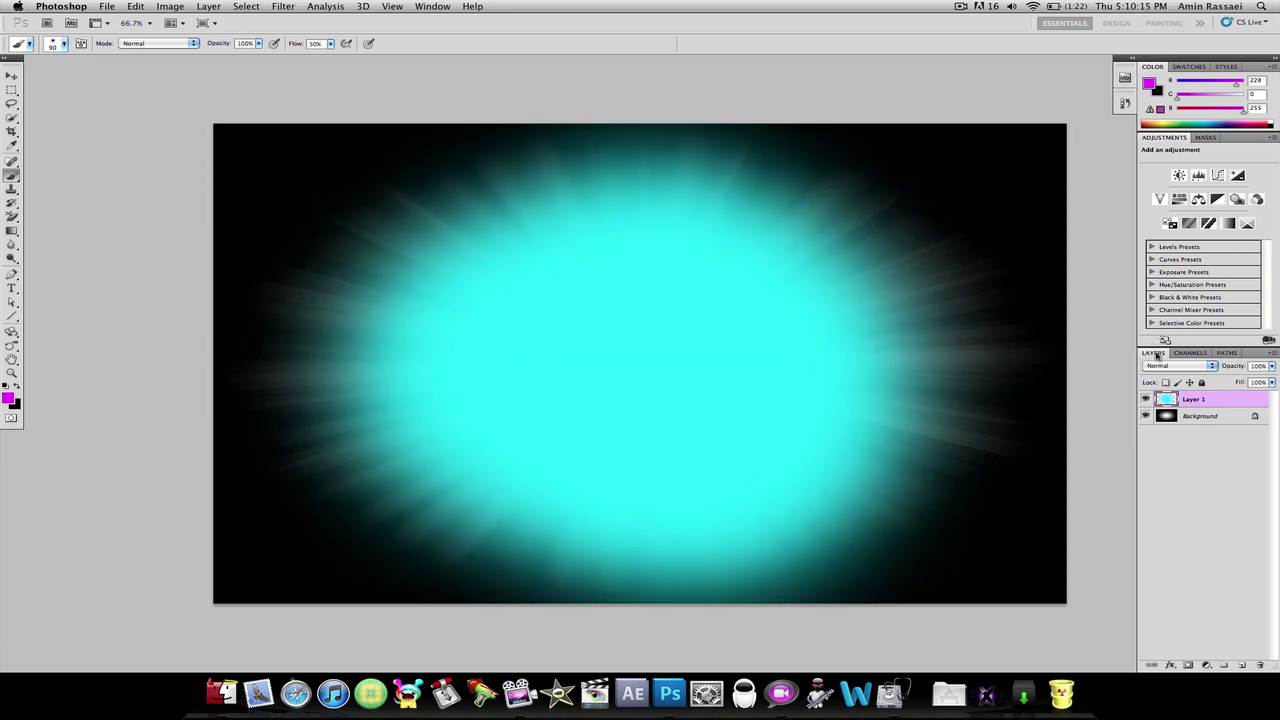
{"action": "left_click", "coordinate": [1160, 366]}
{"action": "left_click", "coordinate": [1161, 596]}
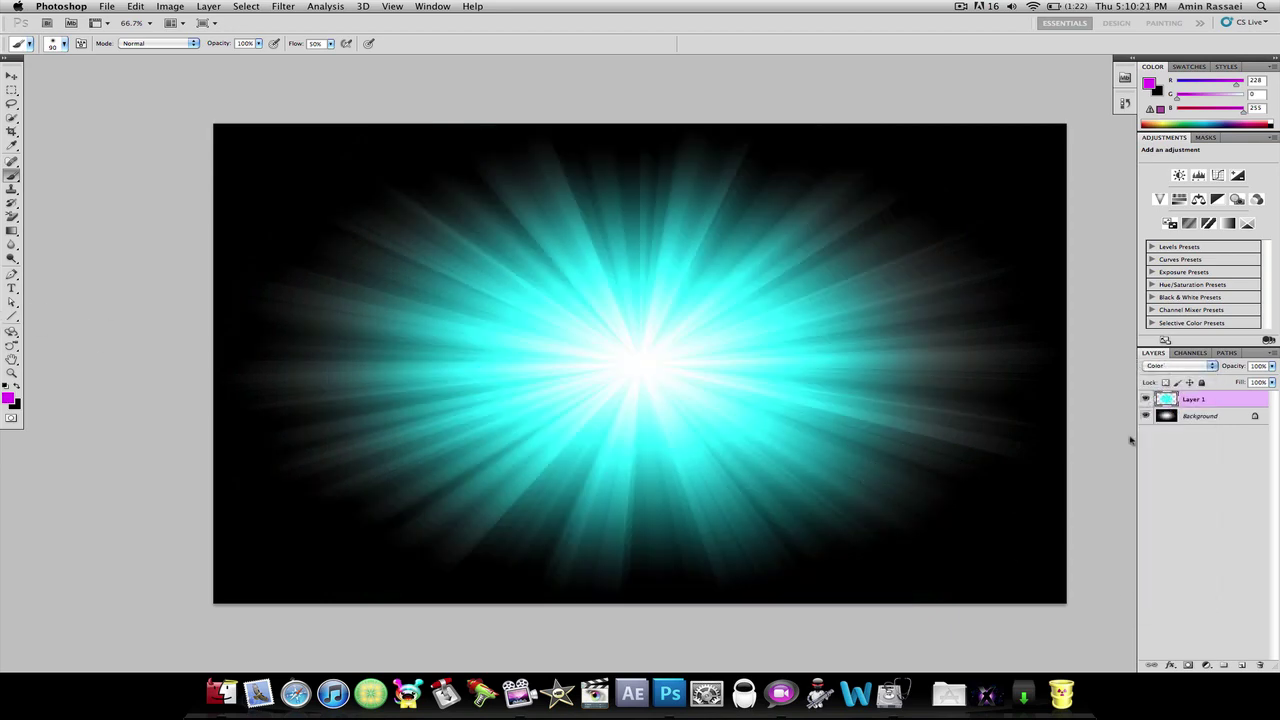
{"action": "key", "text": "super+h"}
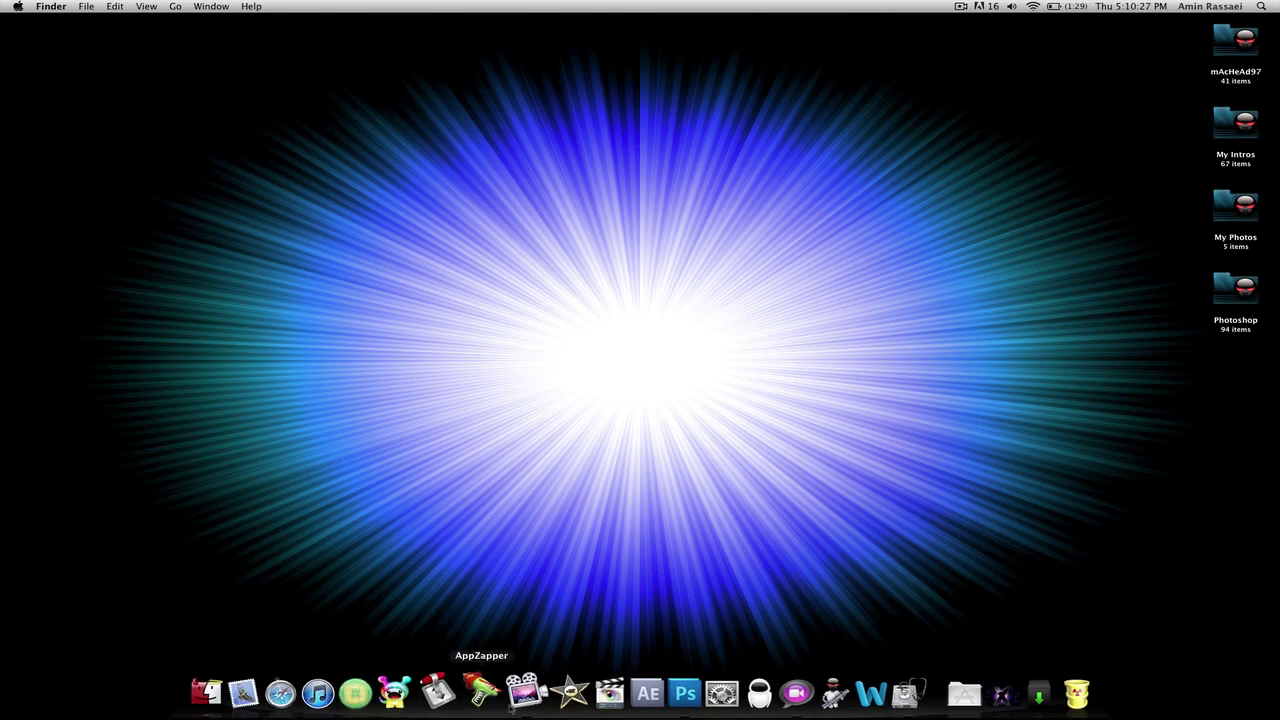
{"action": "left_click", "coordinate": [688, 693]}
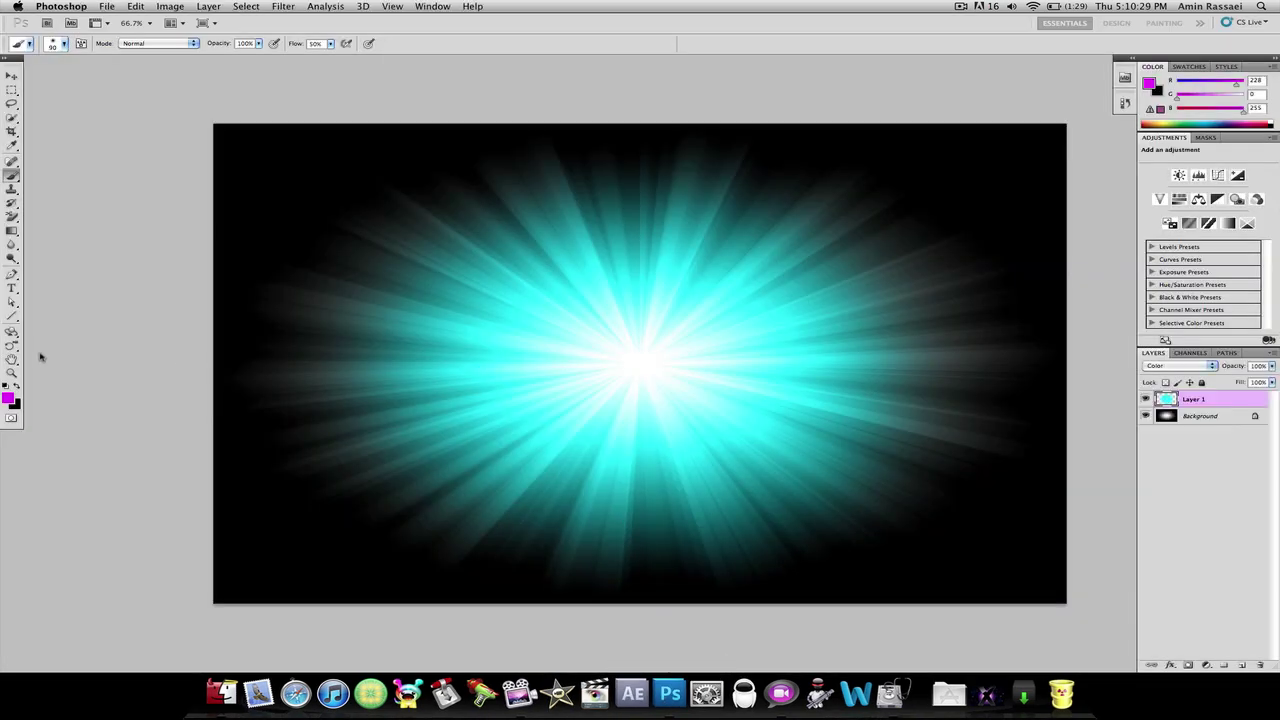
Step: Set the foreground colour to blue and switch to an 800 px brush
{"action": "left_click", "coordinate": [9, 398]}
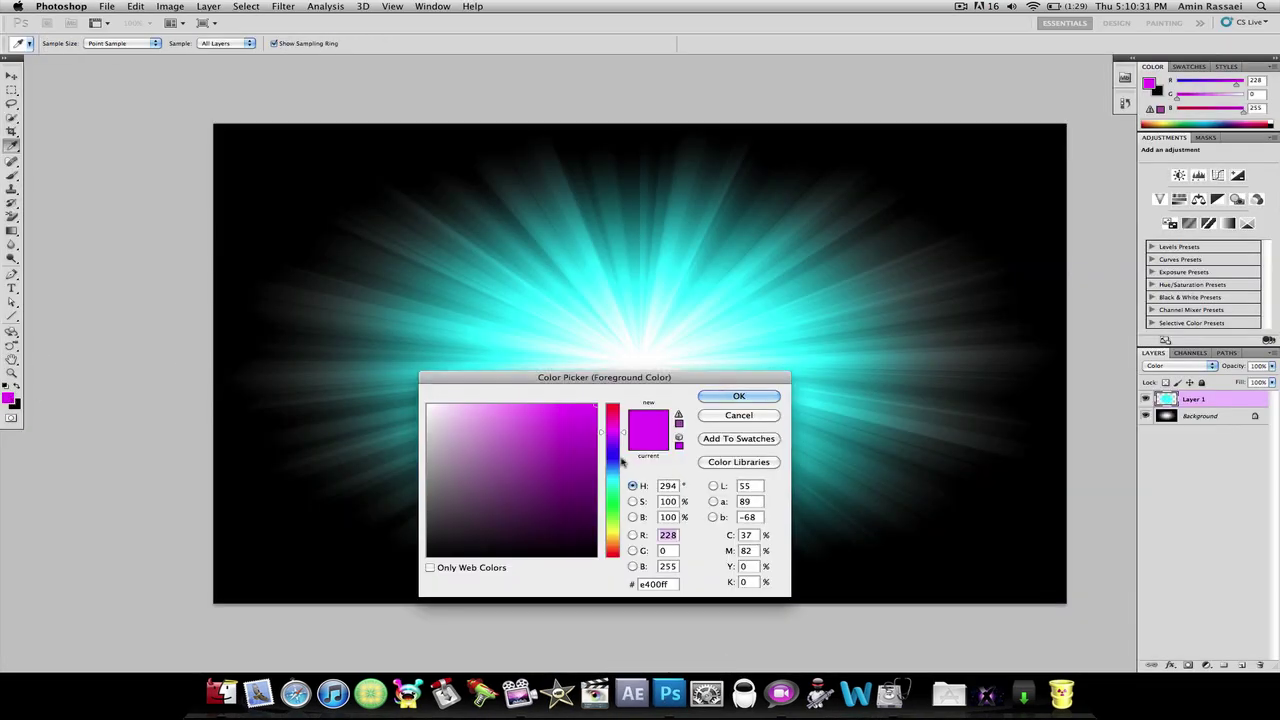
{"action": "left_click_drag", "start_coordinate": [611, 430], "coordinate": [610, 450]}
{"action": "left_click", "coordinate": [742, 396]}
{"action": "key", "text": "b"}
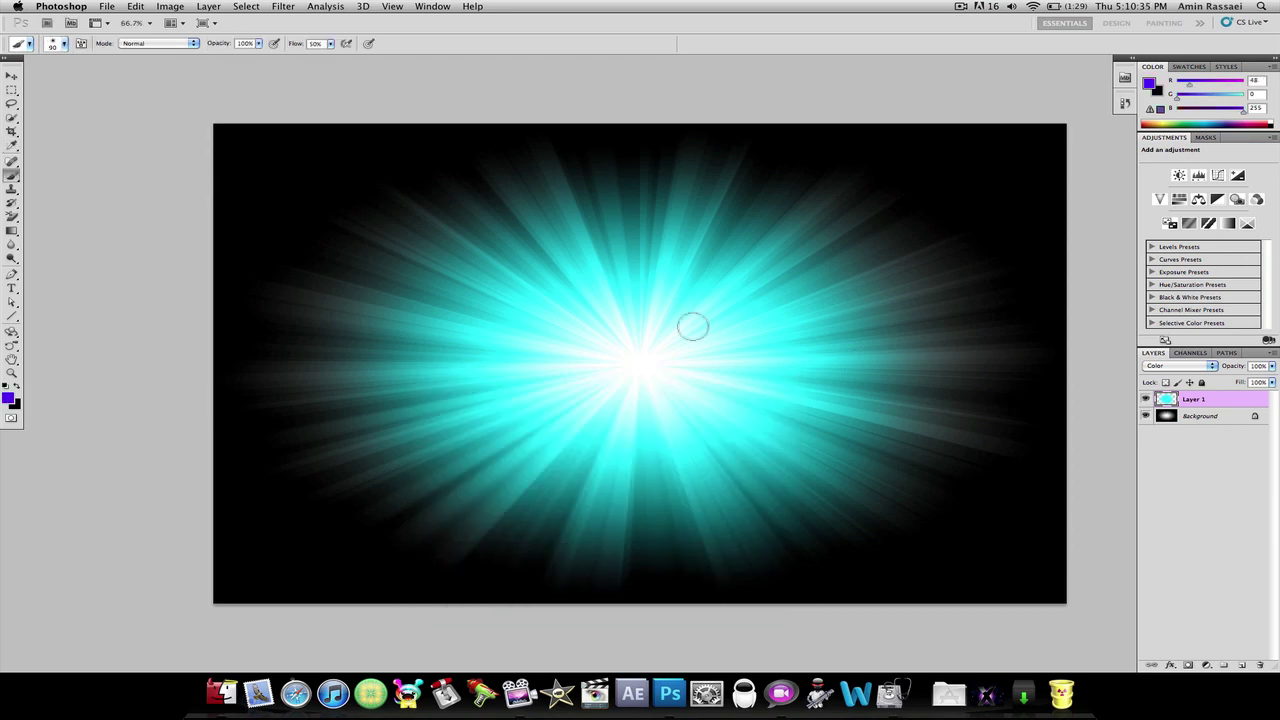
{"action": "key", "text": "bracketright"}
{"action": "key", "text": "bracketright"}
{"action": "key", "text": "bracketright"}
{"action": "key", "text": "bracketright"}
{"action": "key", "text": "bracketright"}
{"action": "key", "text": "bracketright"}
{"action": "key", "text": "bracketright"}
{"action": "key", "text": "bracketright"}
{"action": "key", "text": "bracketright"}
{"action": "key", "text": "bracketright"}
{"action": "key", "text": "bracketright"}
{"action": "key", "text": "bracketright"}
{"action": "key", "text": "bracketright"}
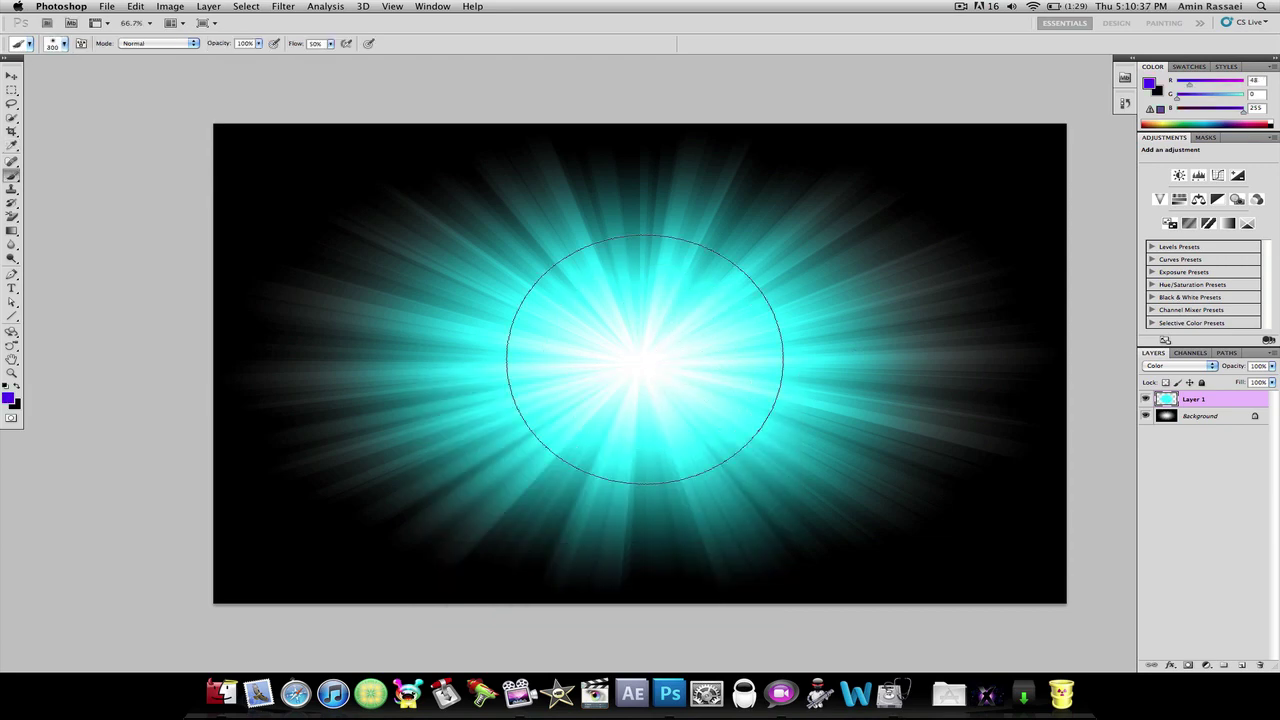
{"action": "key", "text": "bracketleft"}
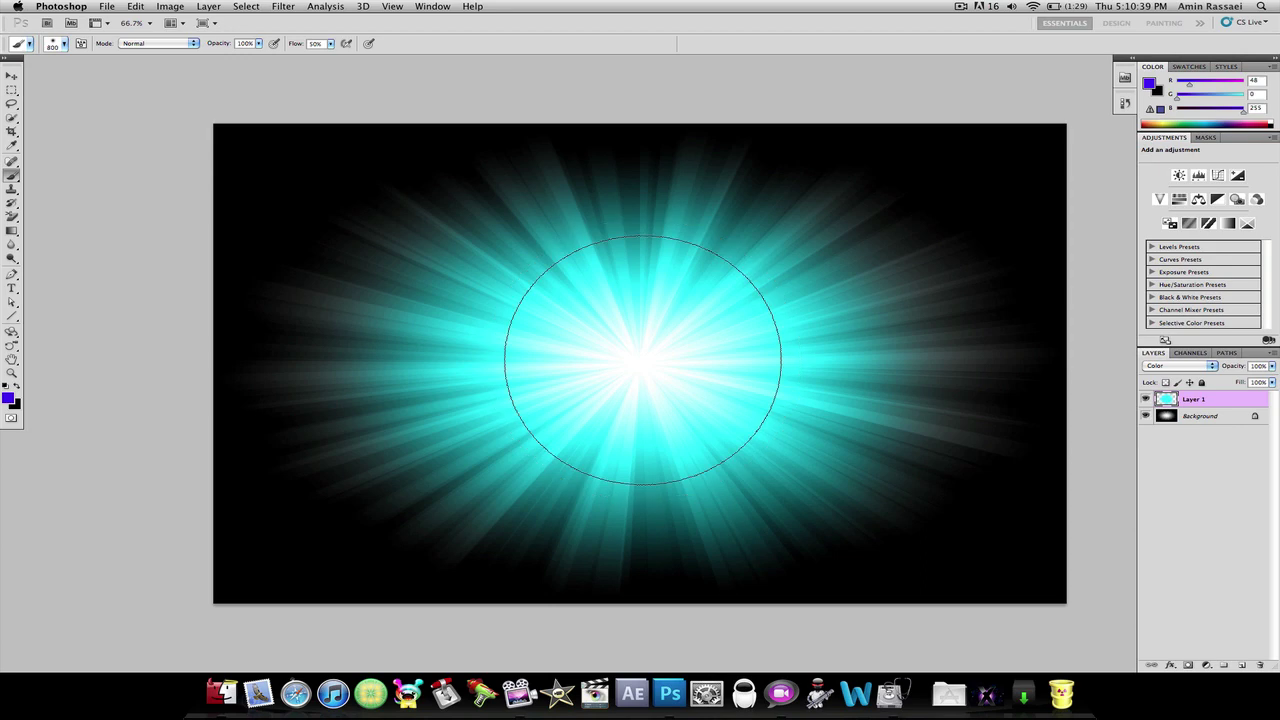
Step: Dab blue twice over the glow's centre with a 1400 px brush
{"action": "left_click", "coordinate": [643, 360]}
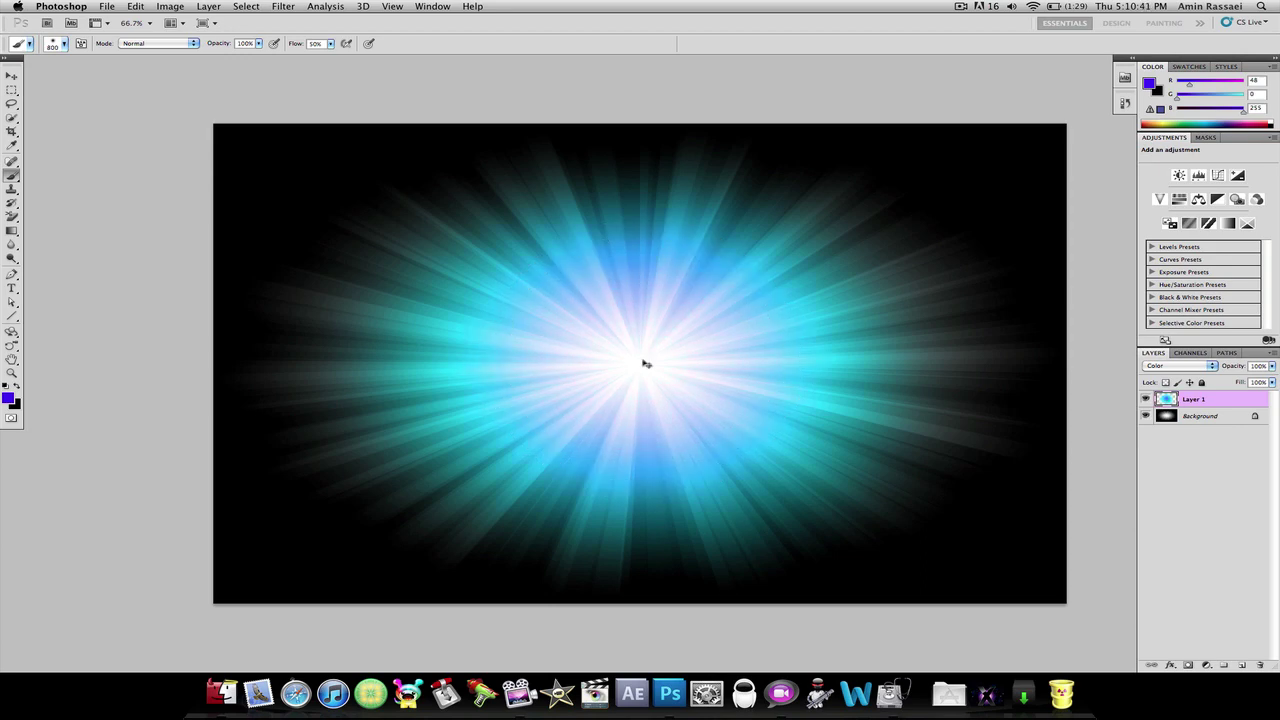
{"action": "key", "text": "ctrl+z"}
{"action": "key", "text": "bracketright"}
{"action": "key", "text": "bracketright"}
{"action": "key", "text": "bracketright"}
{"action": "key", "text": "bracketright"}
{"action": "key", "text": "bracketright"}
{"action": "key", "text": "bracketright"}
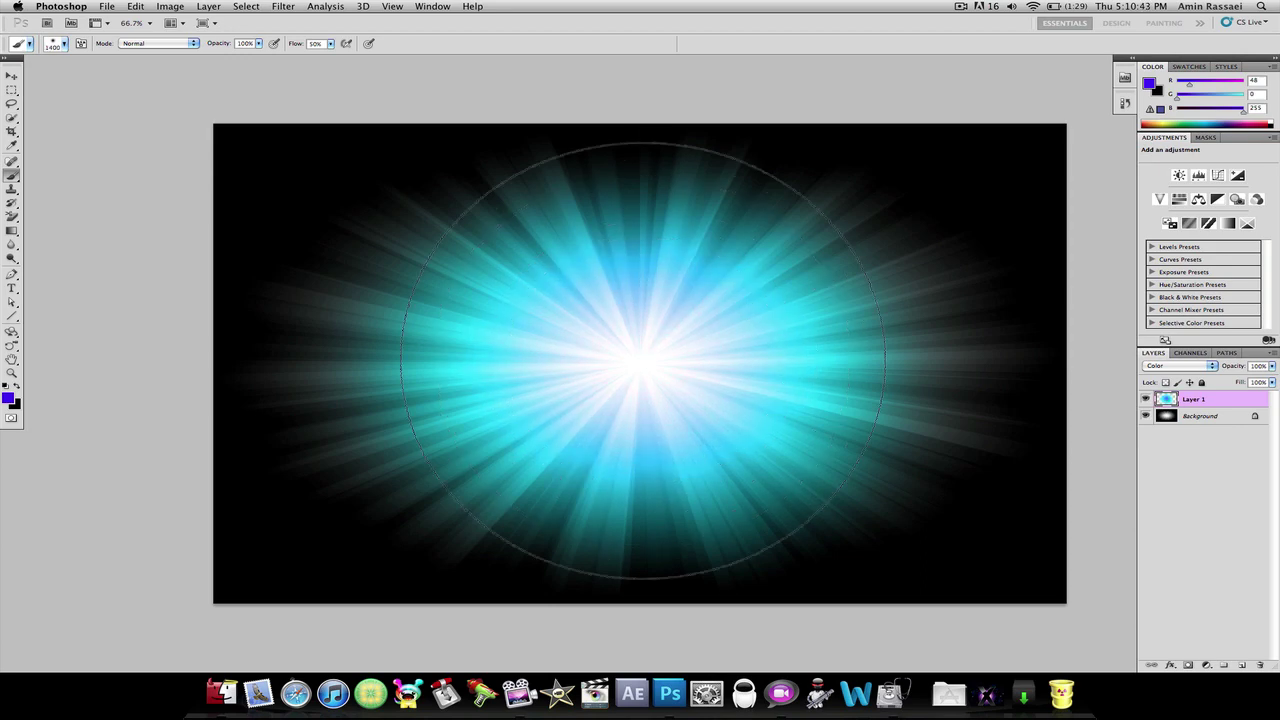
{"action": "left_click", "coordinate": [643, 360]}
{"action": "left_click", "coordinate": [643, 360]}
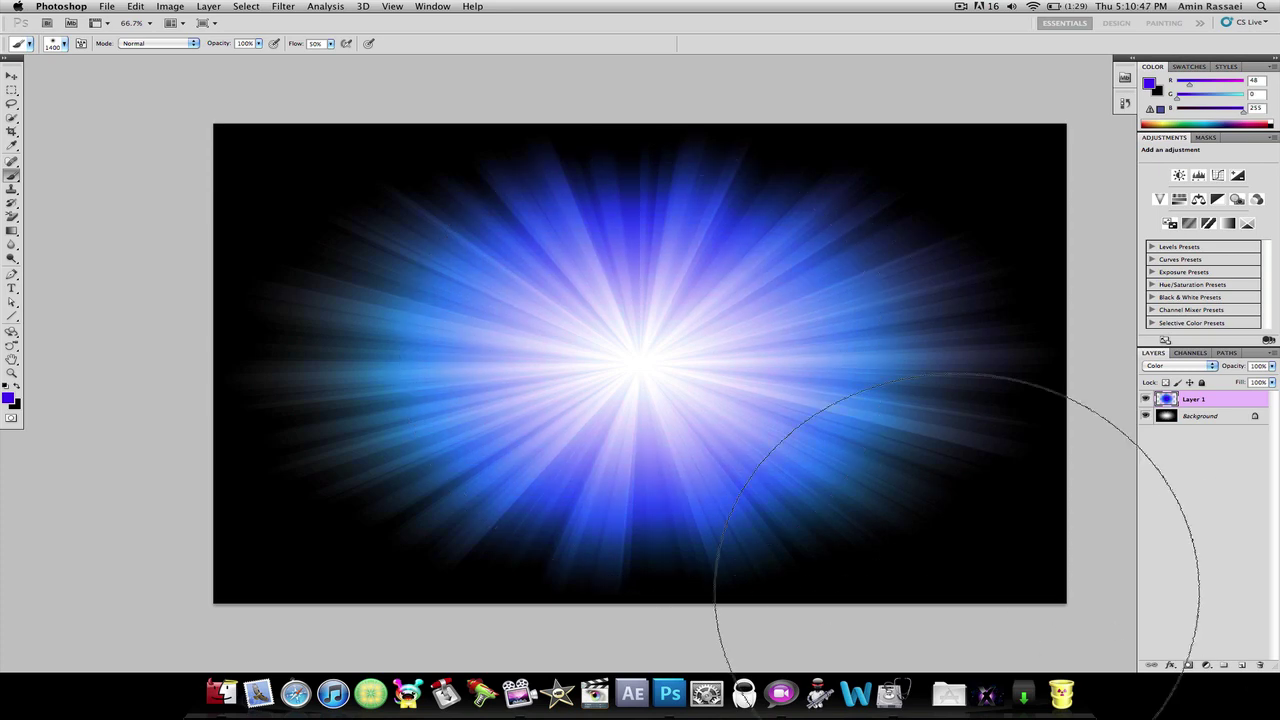
{"action": "key", "text": "bracketleft"}
{"action": "key", "text": "bracketleft"}
{"action": "key", "text": "bracketleft"}
{"action": "key", "text": "bracketleft"}
{"action": "key", "text": "bracketleft"}
{"action": "key", "text": "bracketleft"}
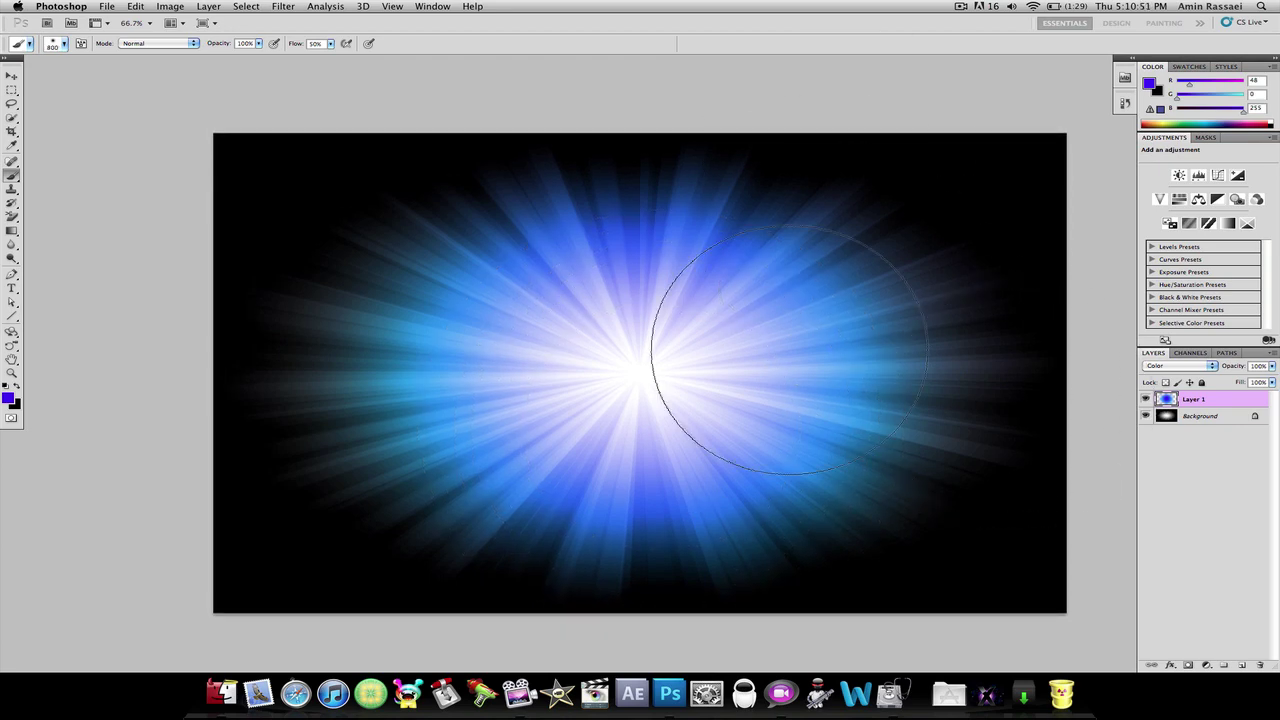
{"action": "scroll", "coordinate": [792, 348], "scroll_direction": "down", "scroll_amount": 1}
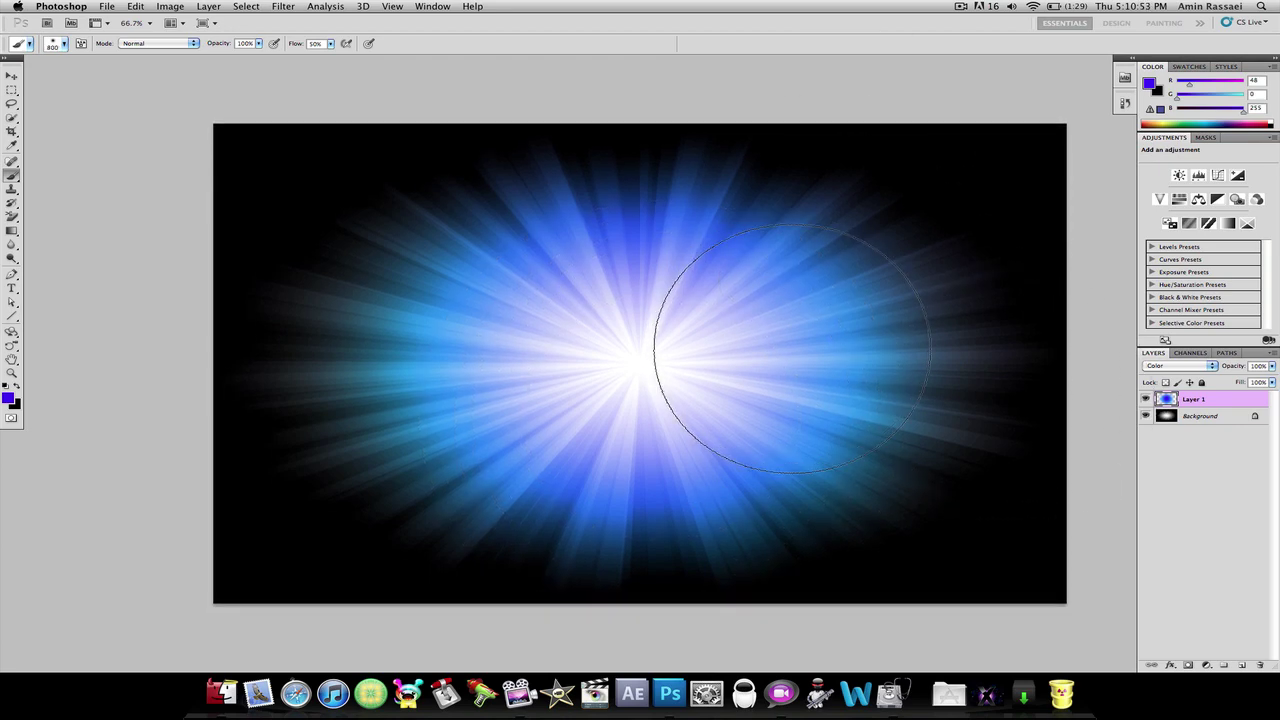